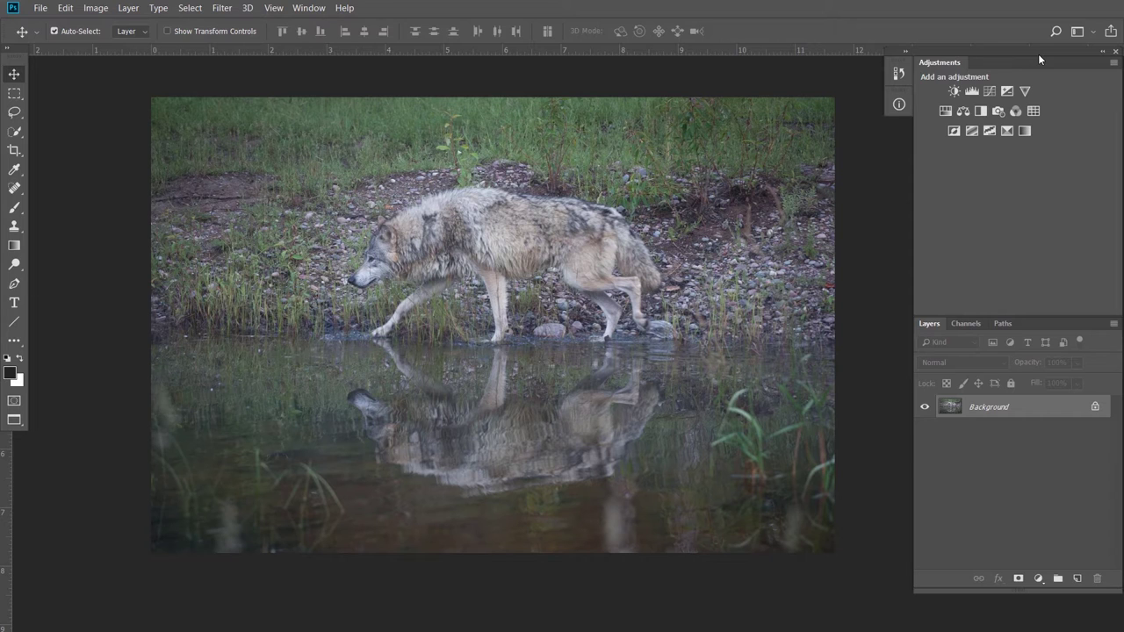
Step: Add a Curves adjustment layer and dock its Properties panel beside the Layers panel
left_click(991, 91)
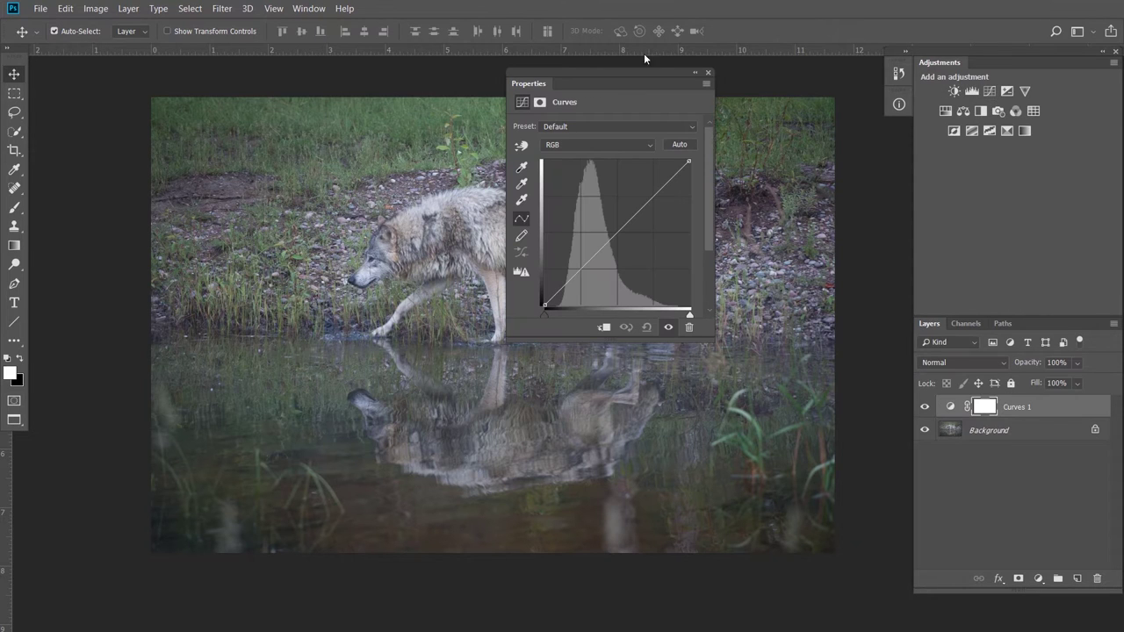
left_click_drag(644, 70, 842, 121)
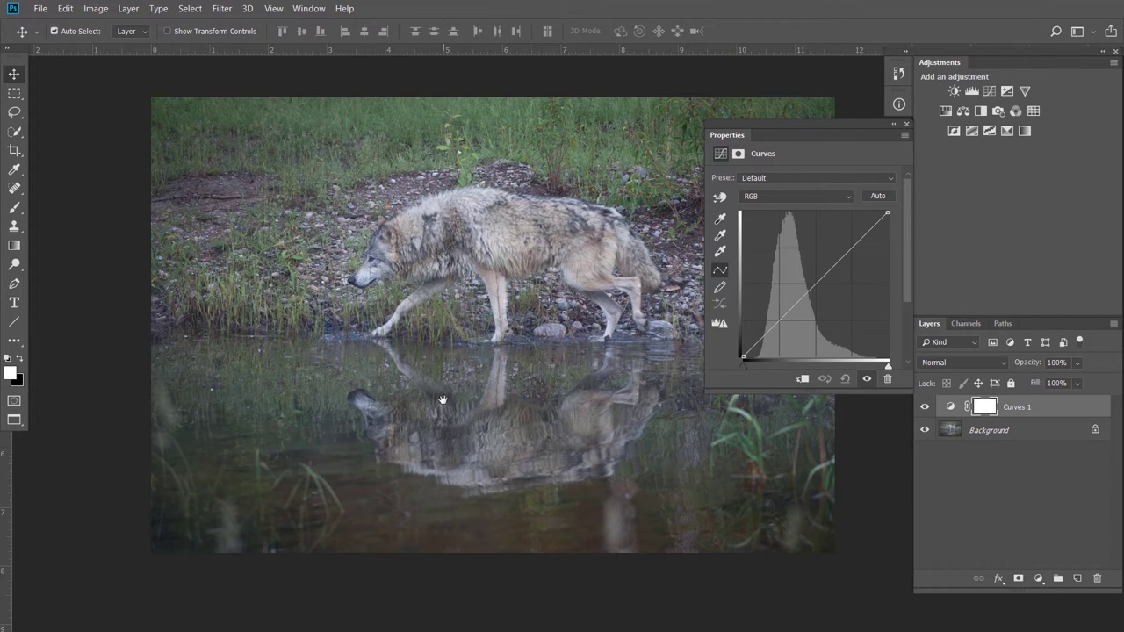
left_click_drag(442, 400, 397, 385)
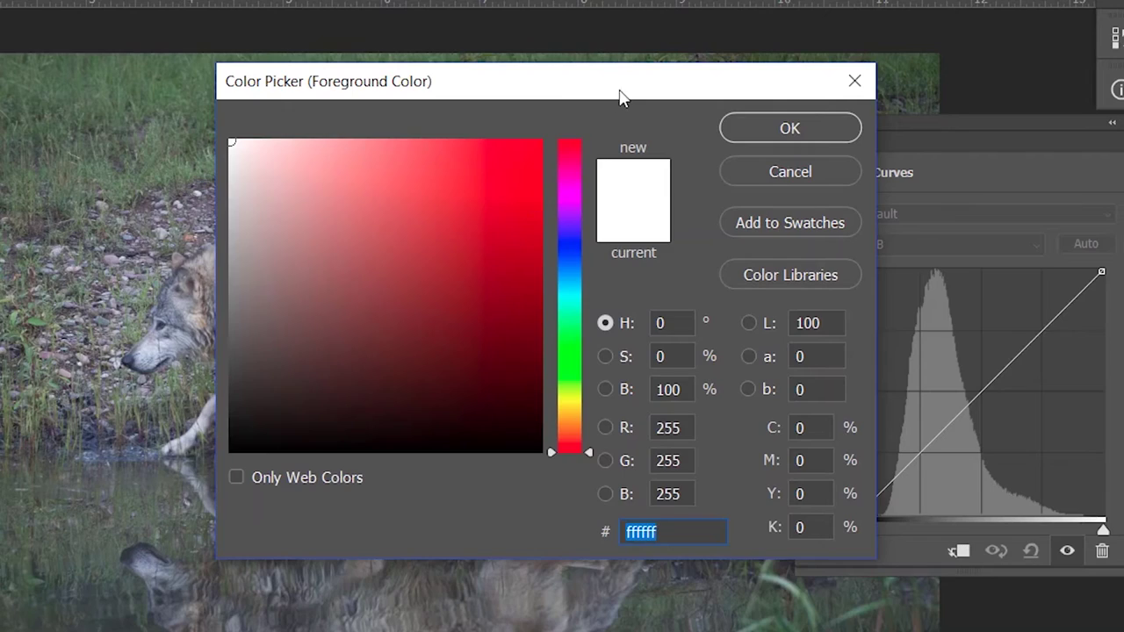
left_click_drag(620, 96, 389, 96)
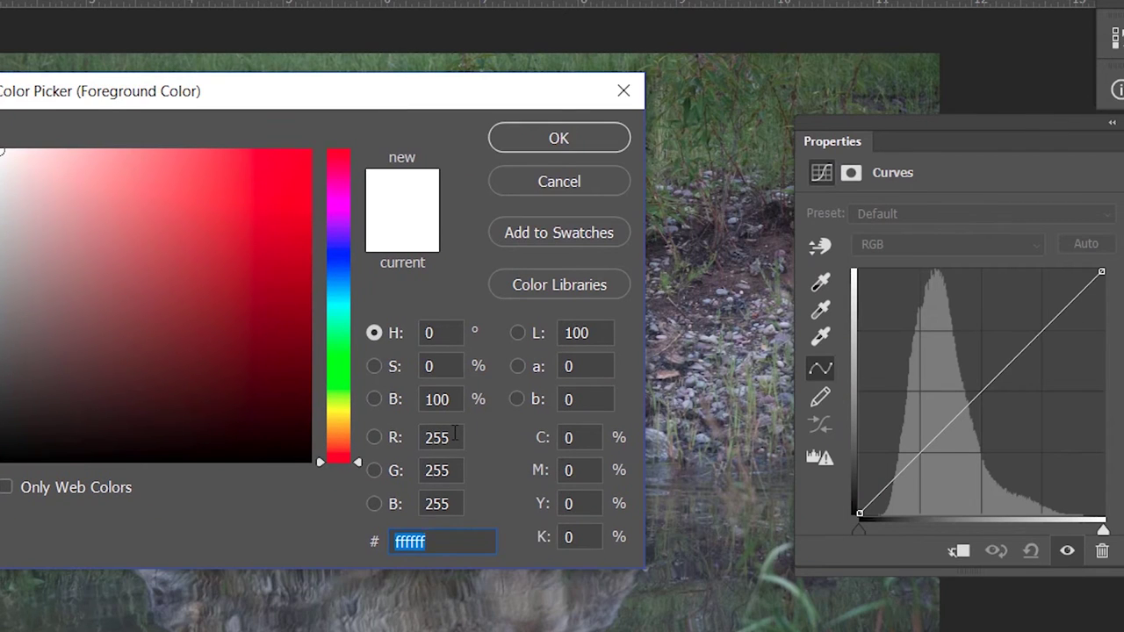
left_click(455, 431)
type("128")
key("Tab")
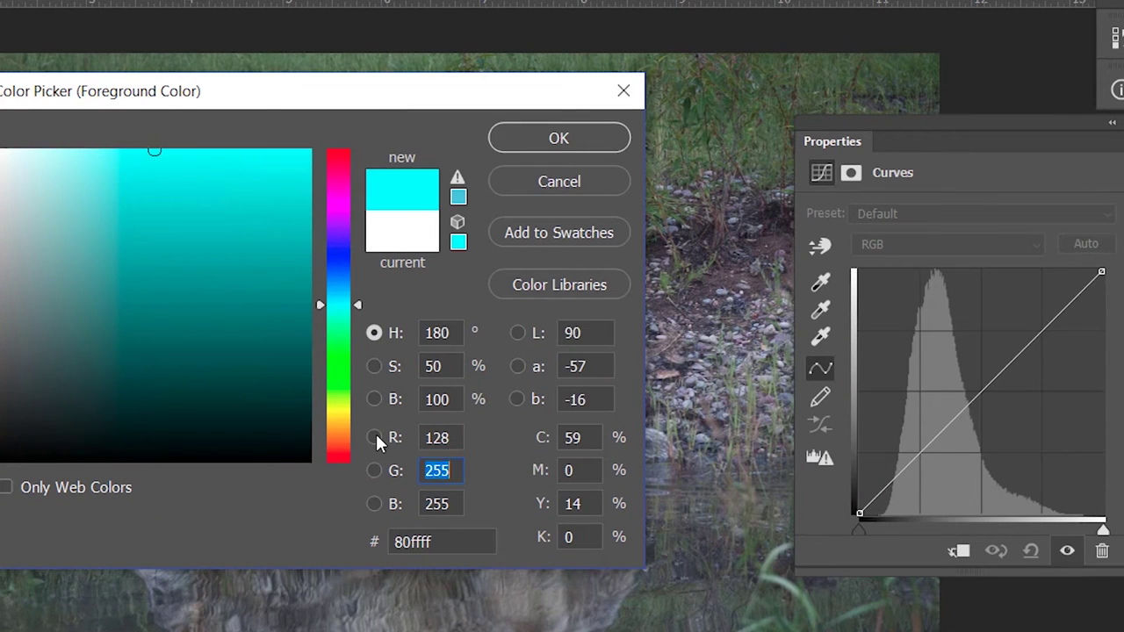
type("128")
key("Tab")
type("128")
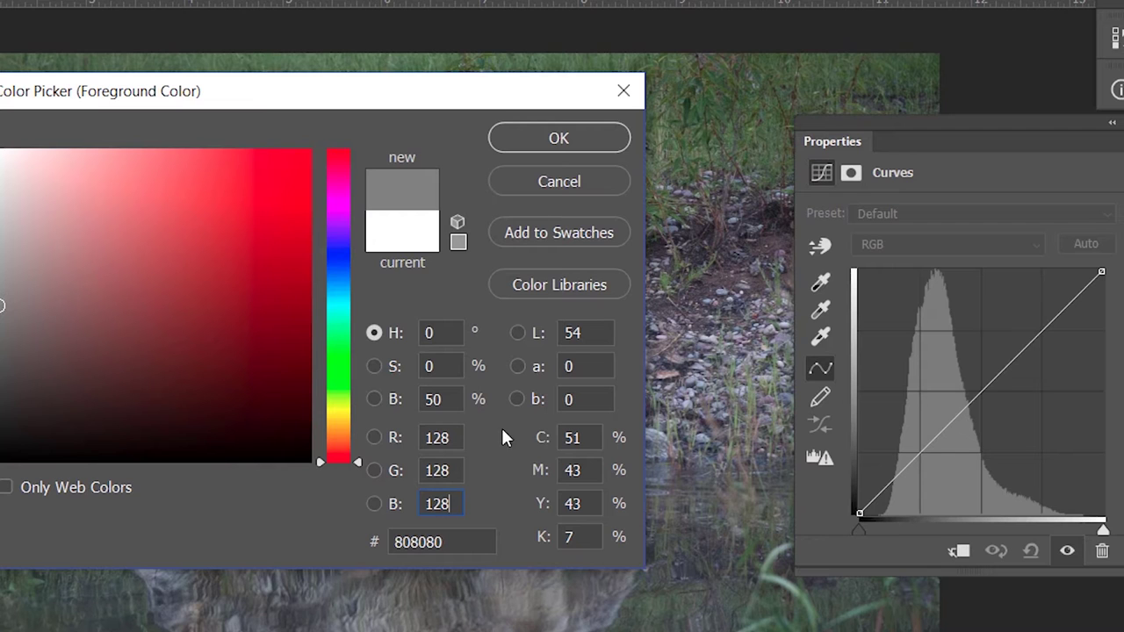
double_click(428, 438)
type("0")
key("Tab")
type("0")
key("Tab")
type("0")
key("Tab")
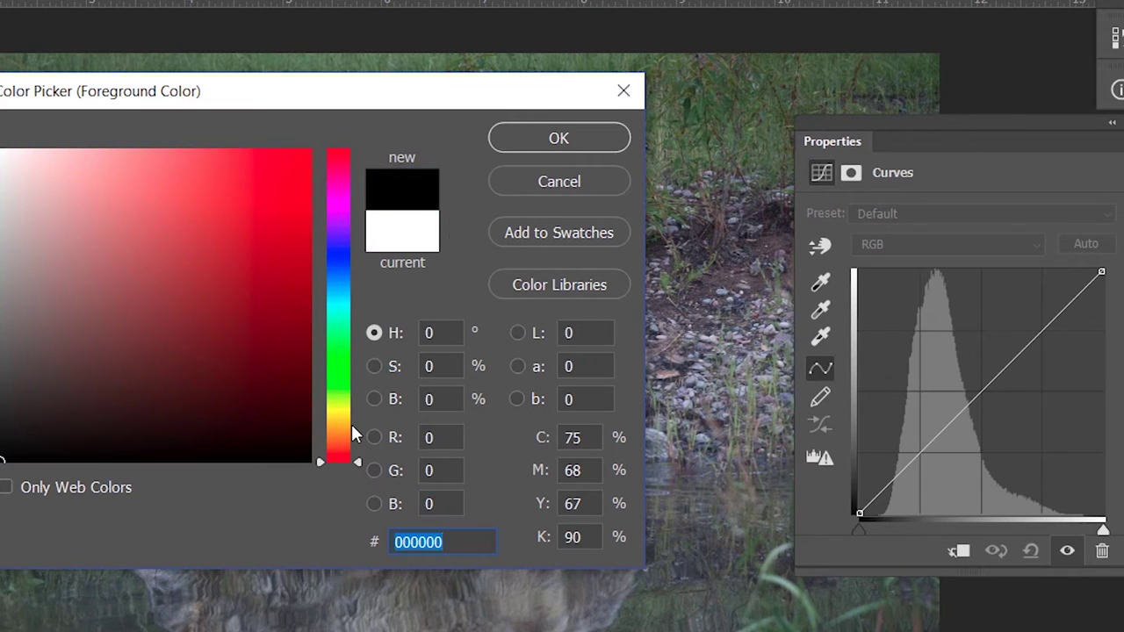
double_click(431, 437)
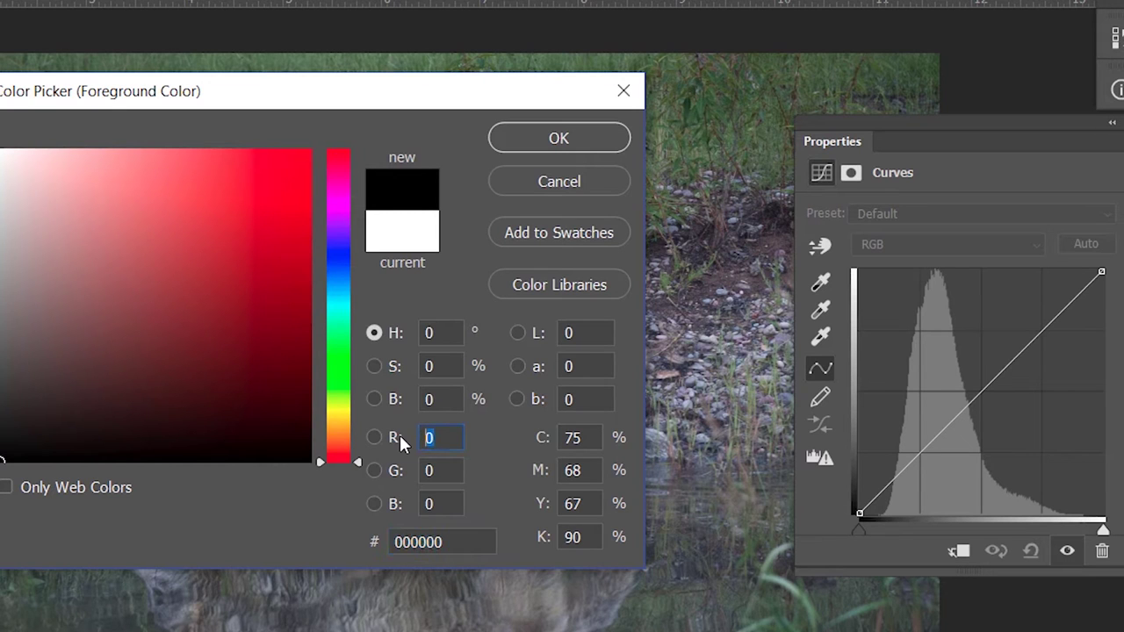
type("255")
key("Tab")
type("255")
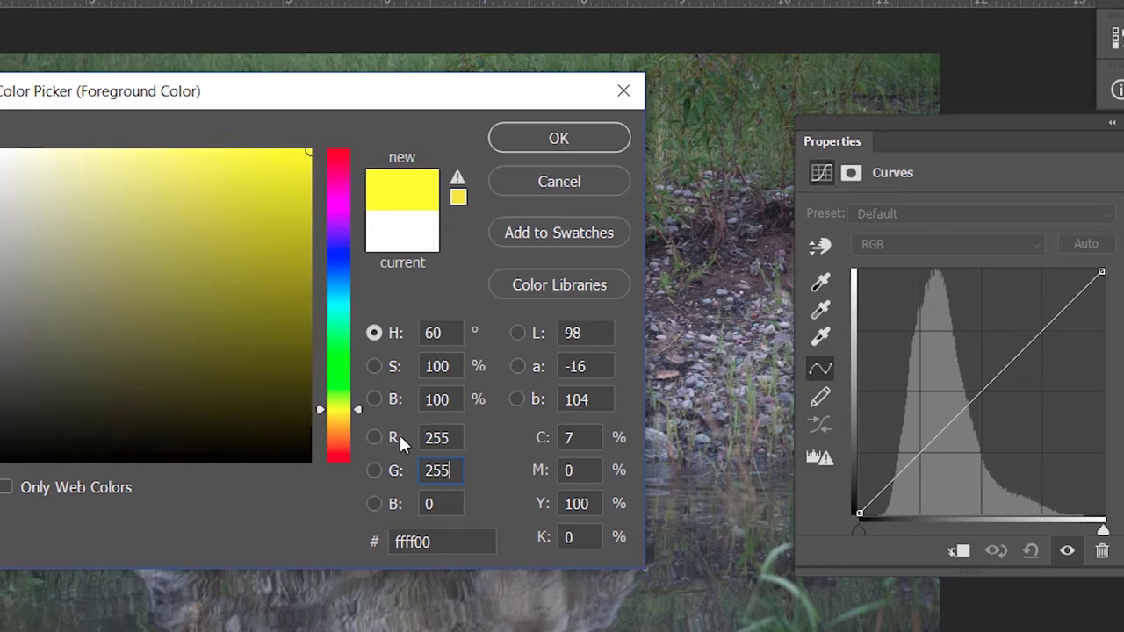
key("Tab")
type("255")
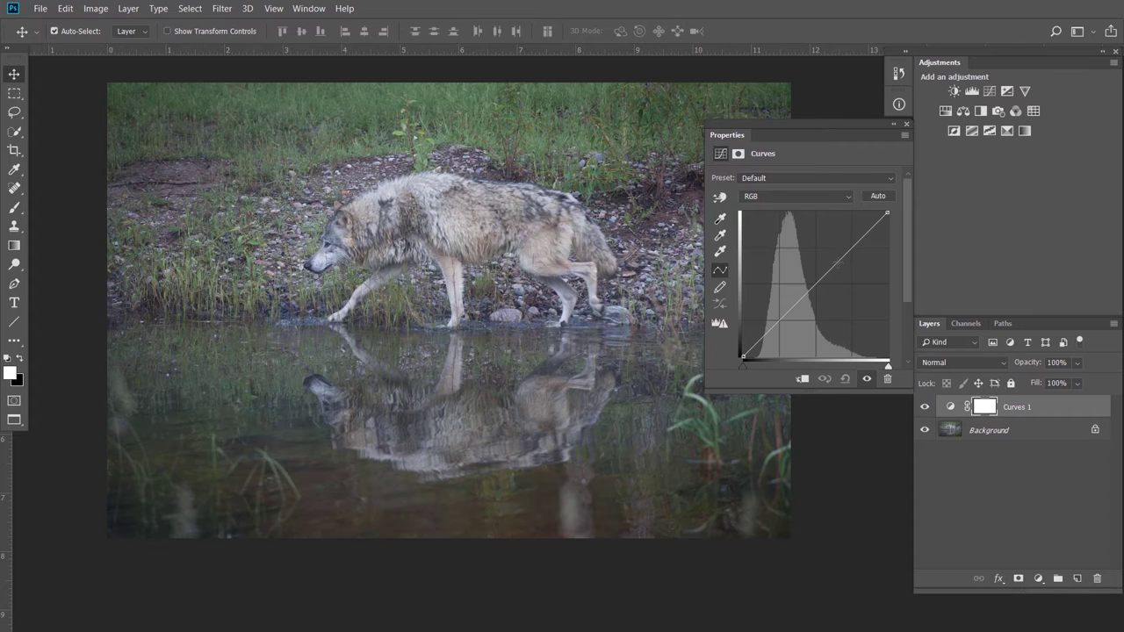
Step: Raise a midtone point and lower a shadow point on the RGB curve, then hide Curves 1
left_click(838, 262)
left_click_drag(839, 262, 836, 252)
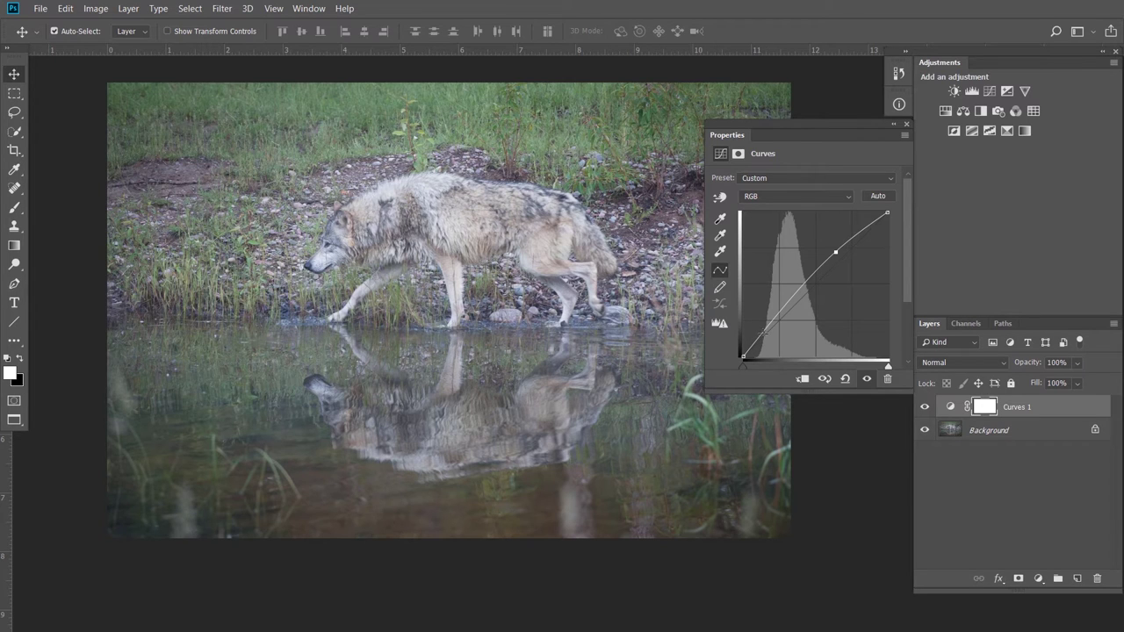
left_click(764, 333)
mouse_move(764, 333)
left_mouse_down()
mouse_move(774, 323)
mouse_move(762, 334)
left_mouse_up()
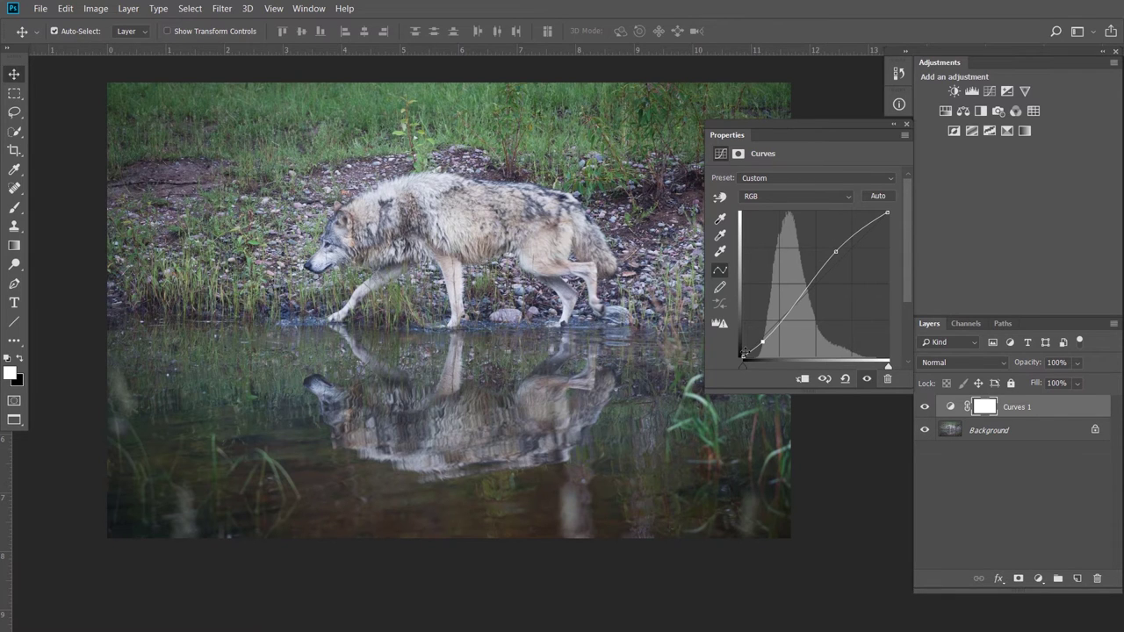
left_click(868, 382)
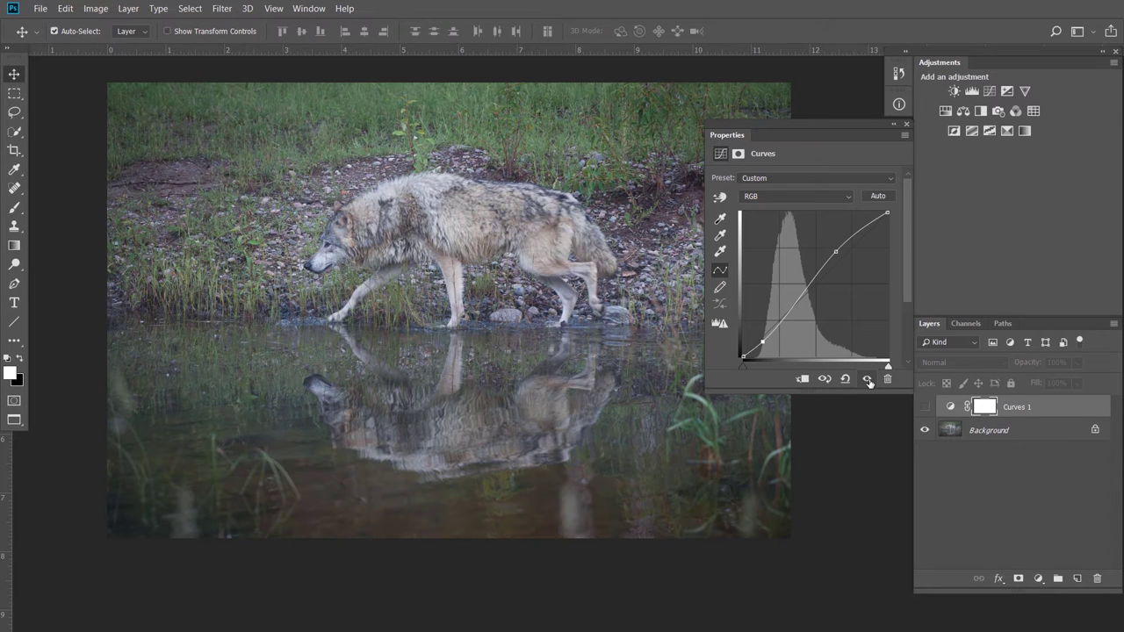
left_click(869, 381)
left_click(869, 381)
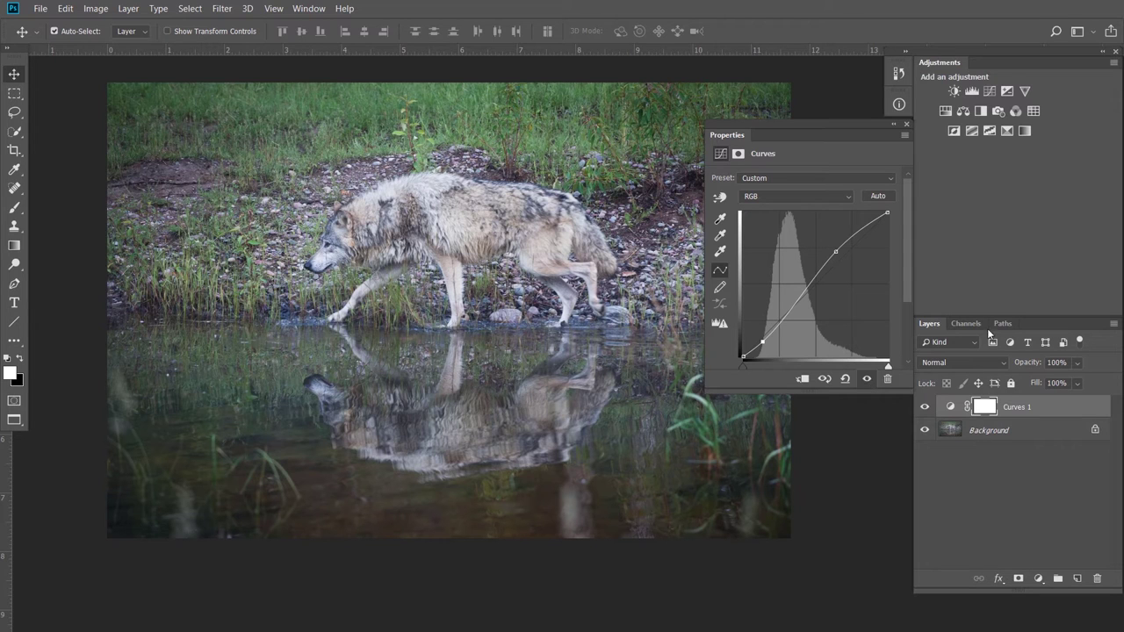
Step: Switch Curves 1 to the Red channel and sample the photo with the targeted adjustment tool
left_click(795, 196)
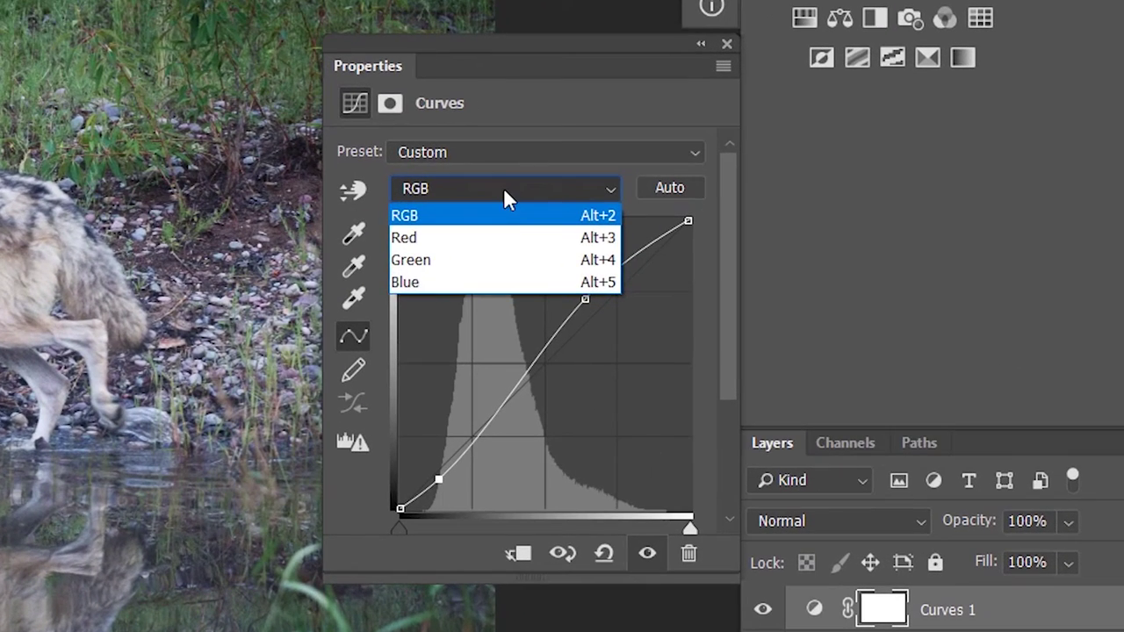
left_click(498, 239)
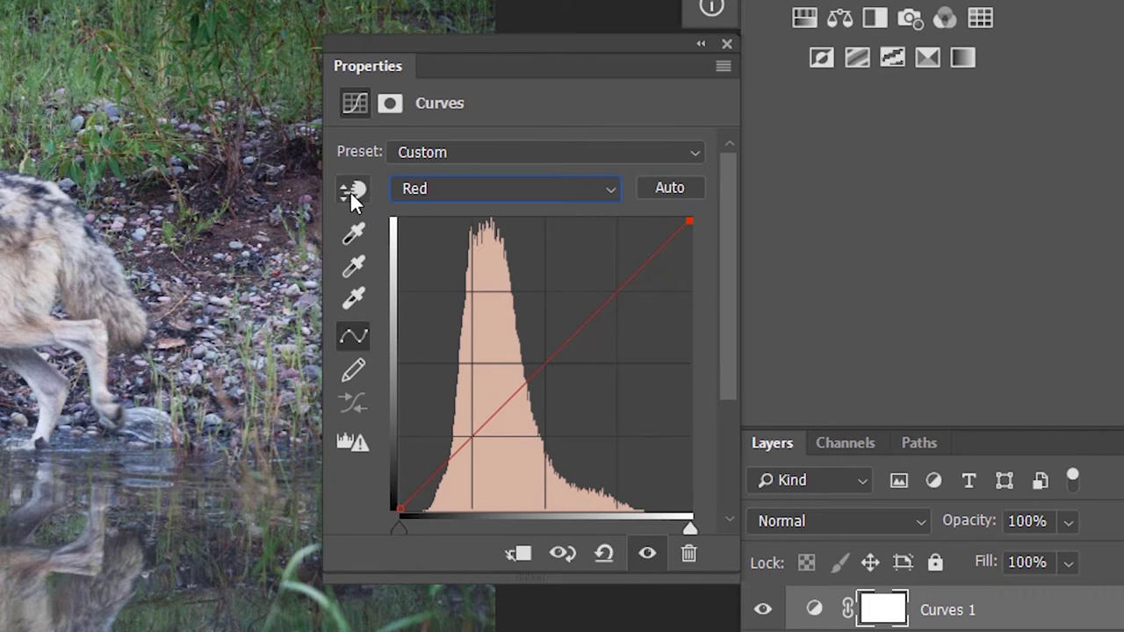
left_click(355, 193)
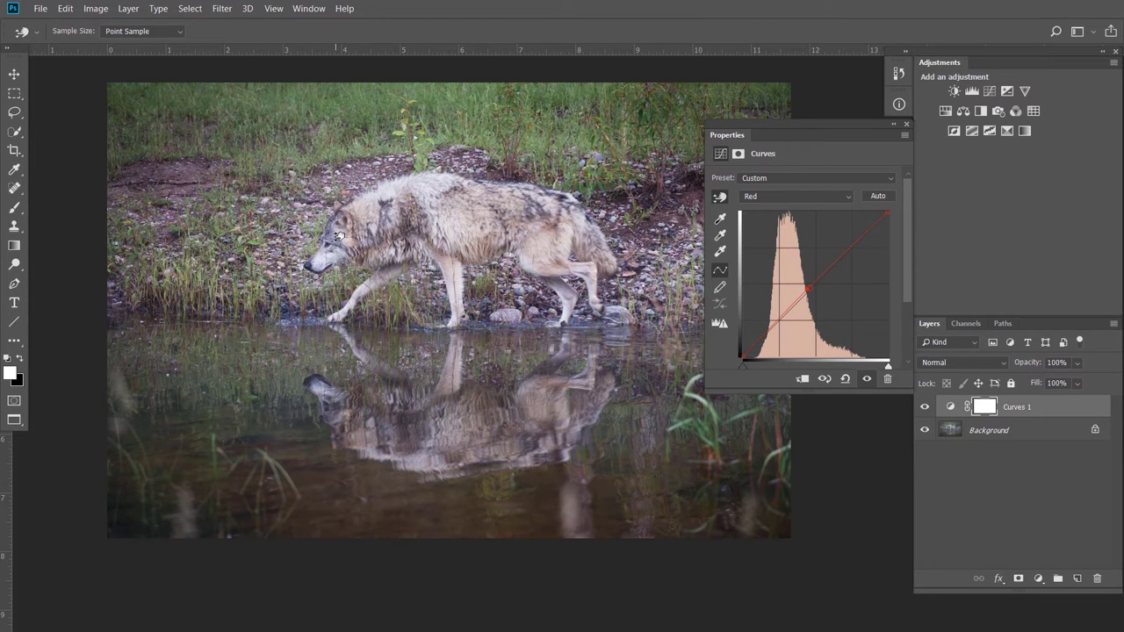
Step: On the Blue curve, sample the wolf's head, nudge that point down, then hide Curves 1
left_click(782, 200)
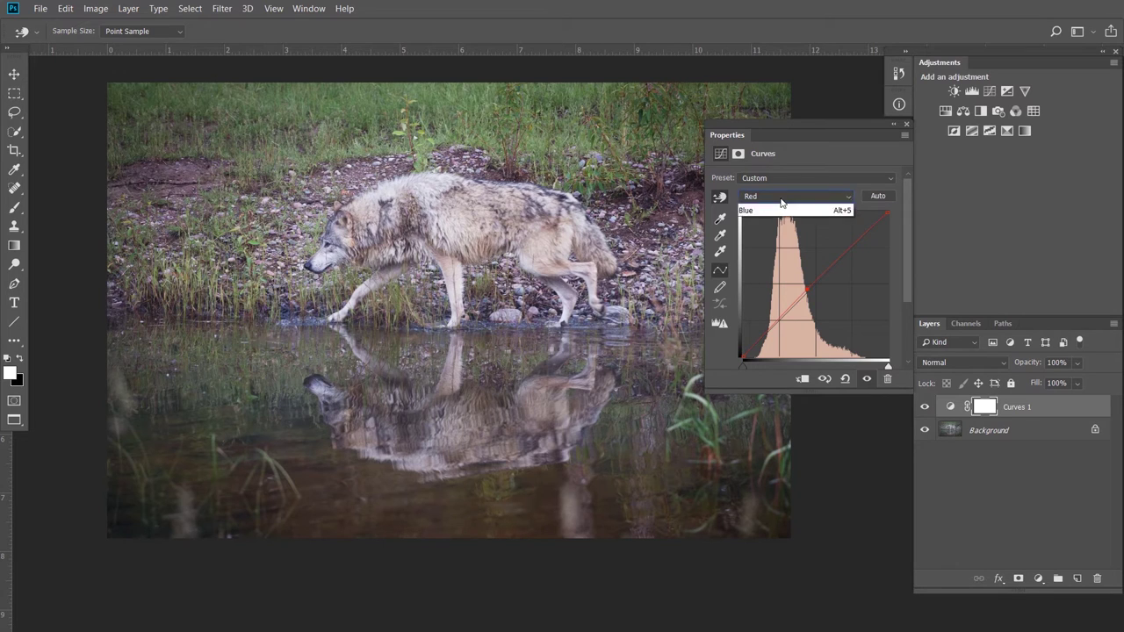
left_click(777, 249)
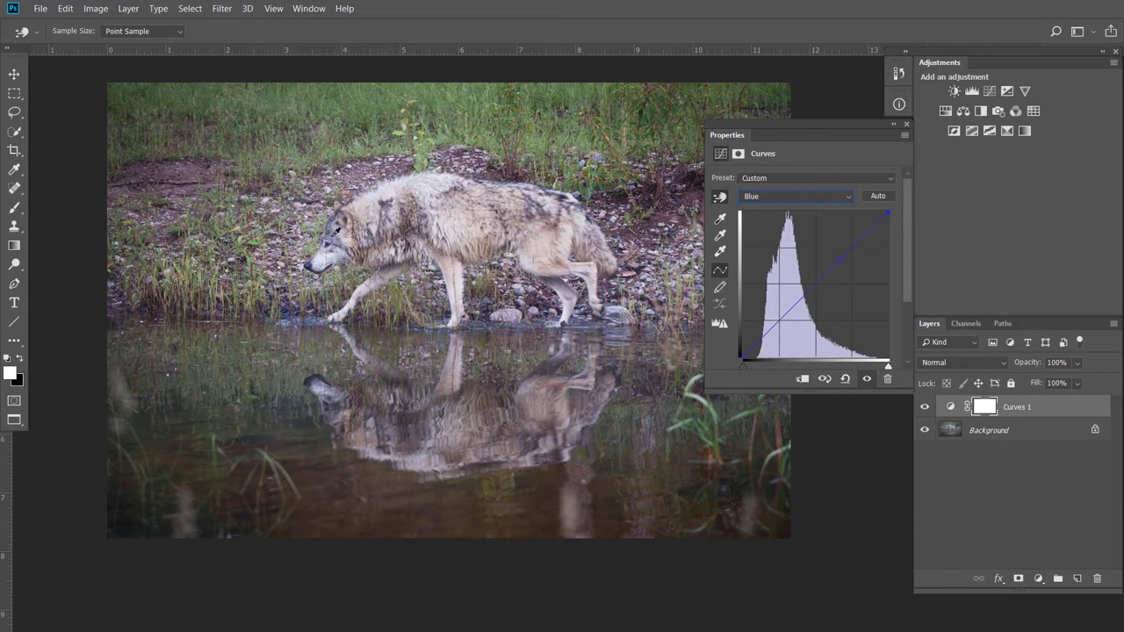
left_click(335, 236)
key("Down")
key("Down")
key("Down")
key("Down")
left_click(868, 380)
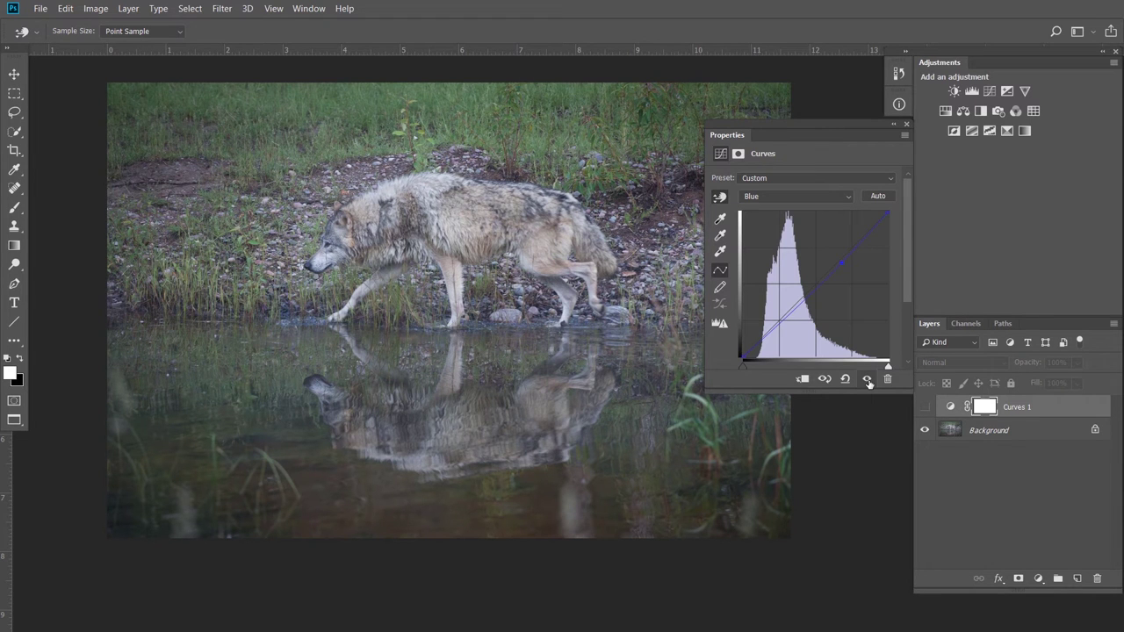
Step: Turn the Curves 1 layer back on to show the corrected wolf photo
left_click(867, 381)
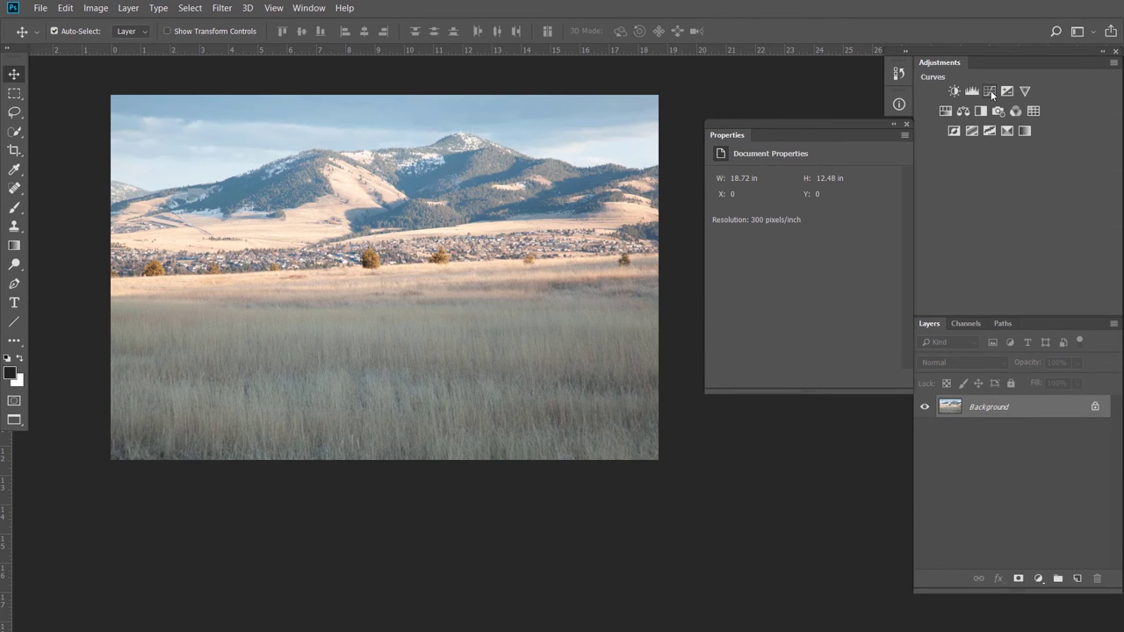
Step: Add a Curves adjustment layer above the landscape photo's Background layer
left_click(991, 91)
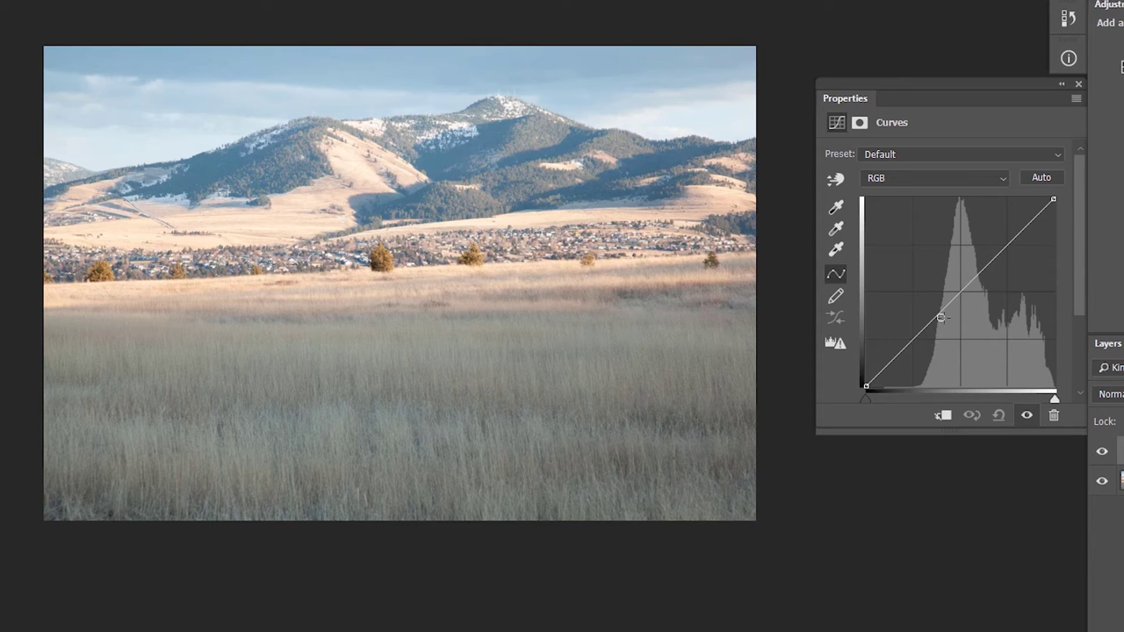
Step: Pull a lower RGB curve point down and an upper point up into a gentle S-curve
left_click(915, 335)
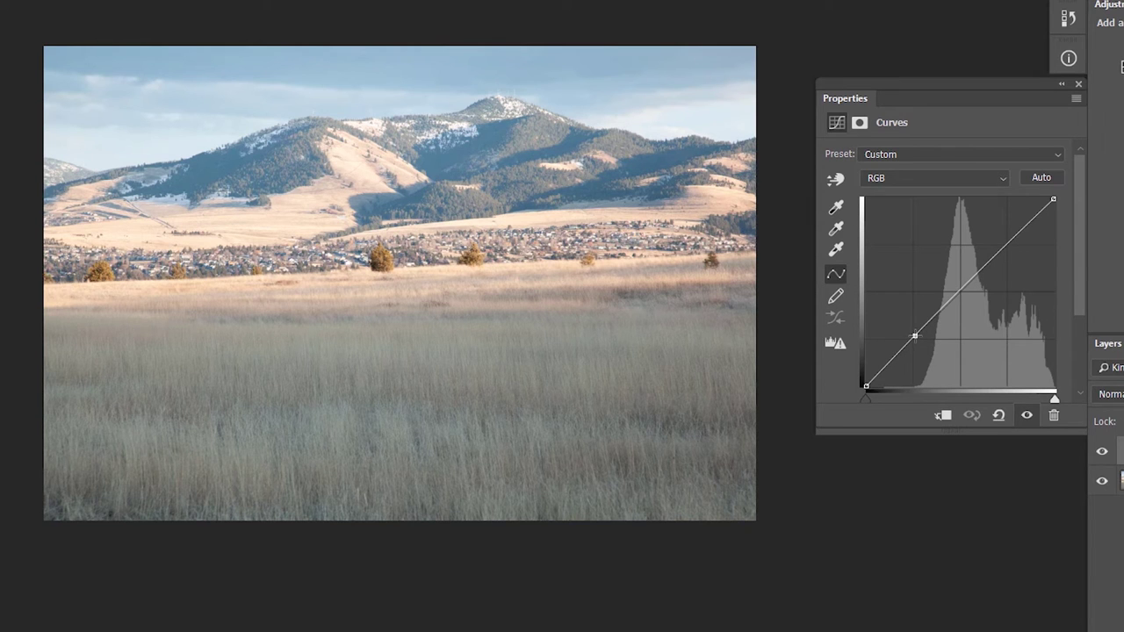
left_click_drag(915, 336, 917, 359)
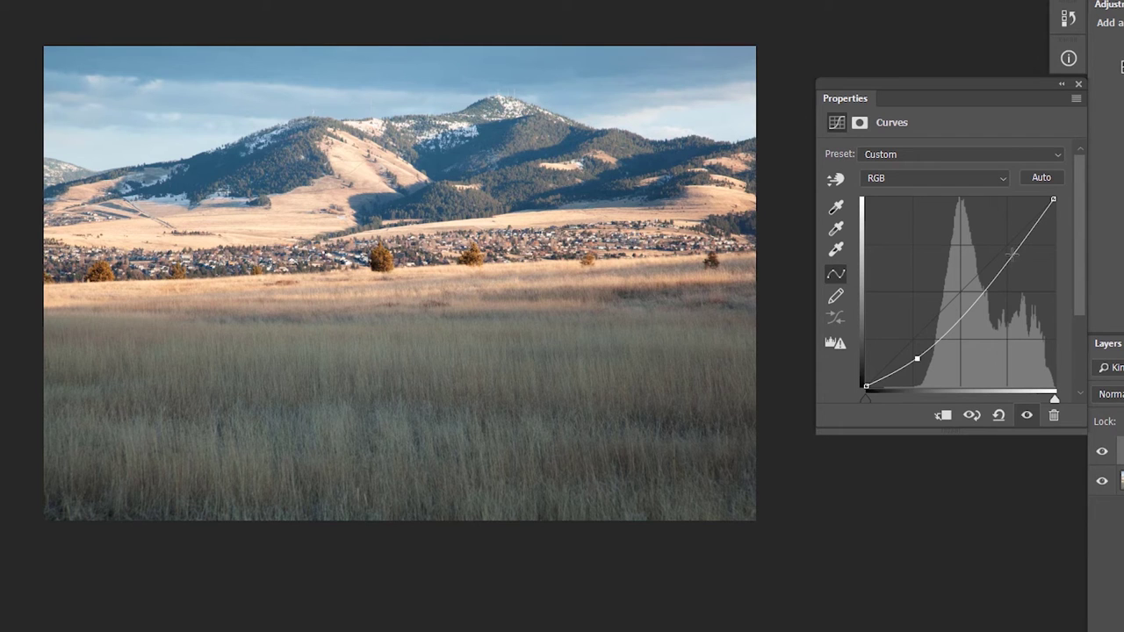
left_click(1013, 255)
left_click_drag(1013, 254, 1010, 248)
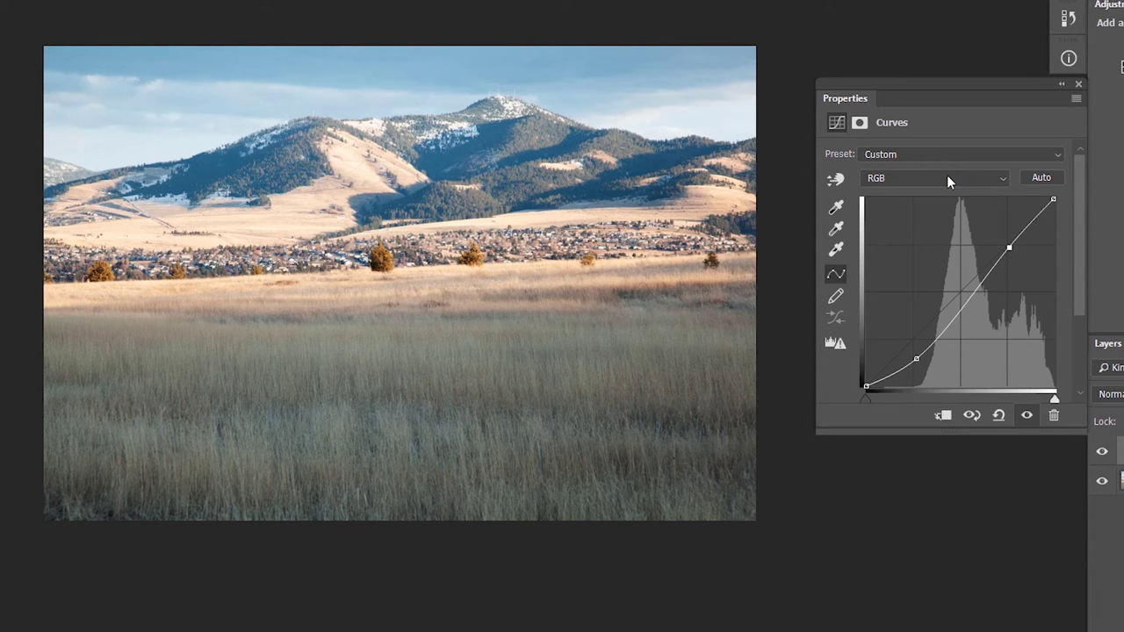
left_click(946, 180)
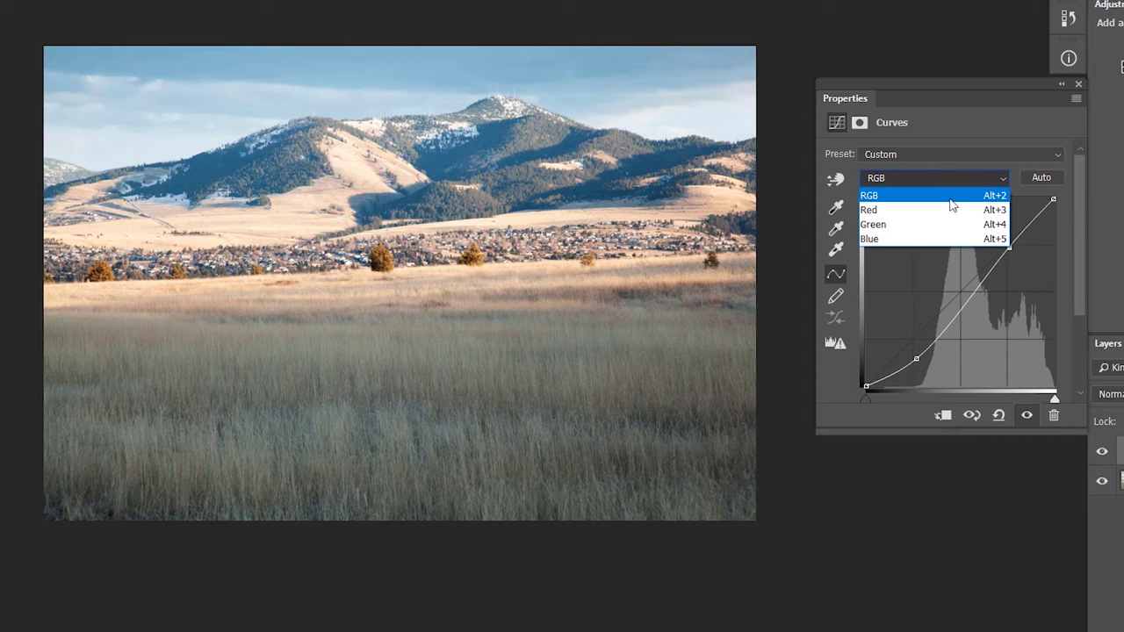
Step: On the Red curve, sample the mountainside and nudge that point up to warm the landscape
left_click(954, 211)
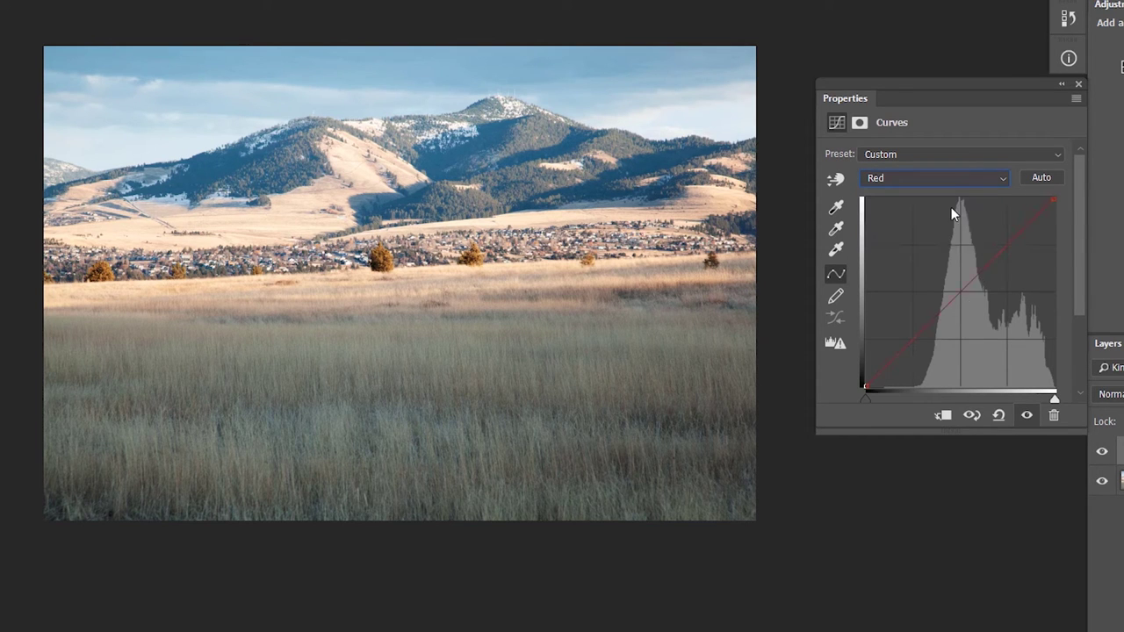
left_click(840, 180)
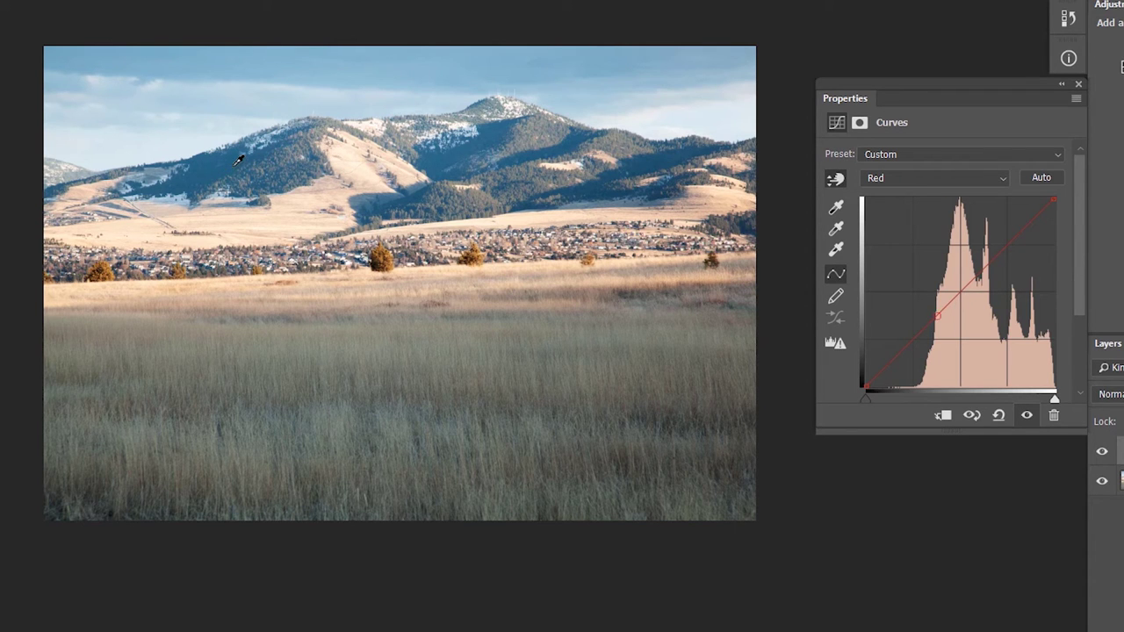
left_click(239, 163)
key("Up")
key("Up")
scroll(283, 211, "up", 1)
scroll(294, 209, "up", 1)
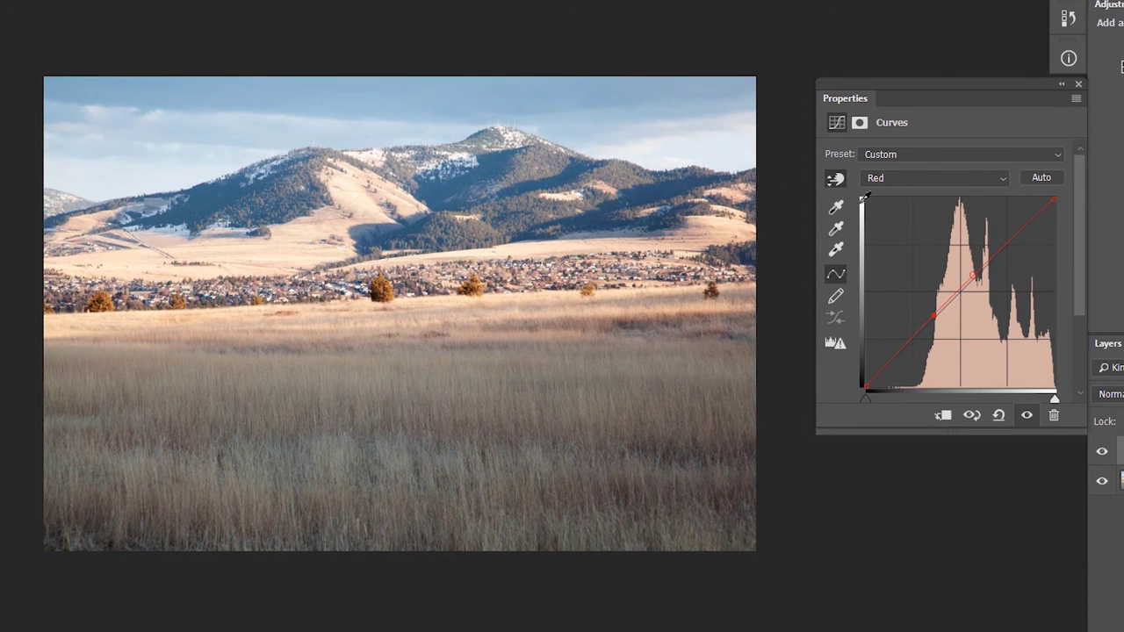
left_click(917, 180)
Step: With the Blue channel selected, drag down on the mountainside to pull the blue curve below the diagonal
left_click(918, 234)
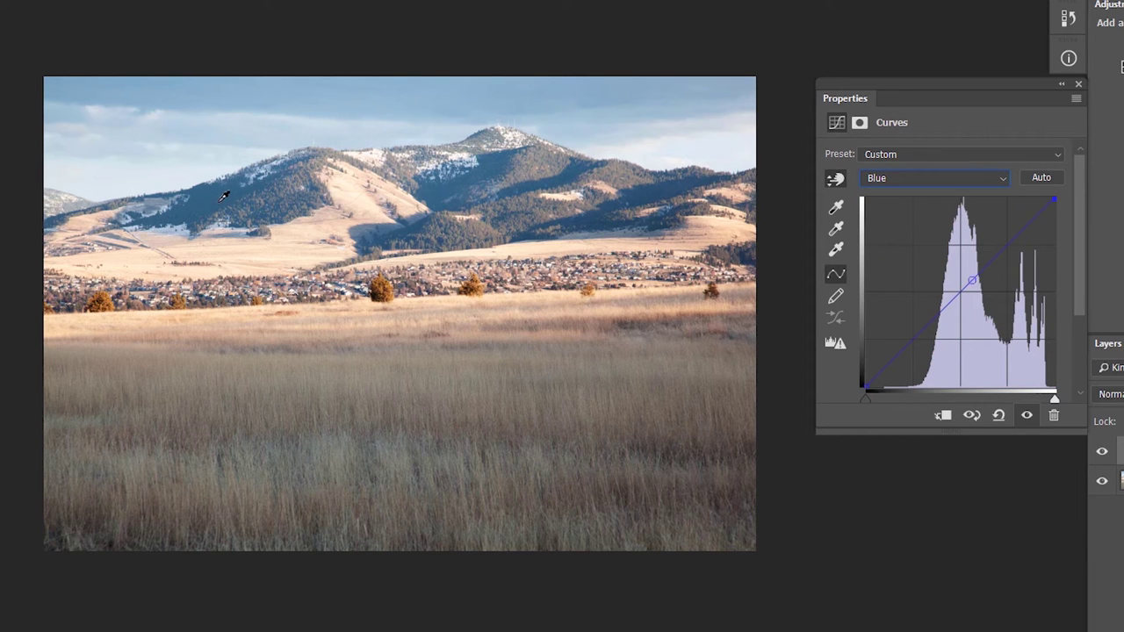
left_click_drag(224, 197, 225, 201)
left_click_drag(225, 202, 226, 200)
left_click(960, 177)
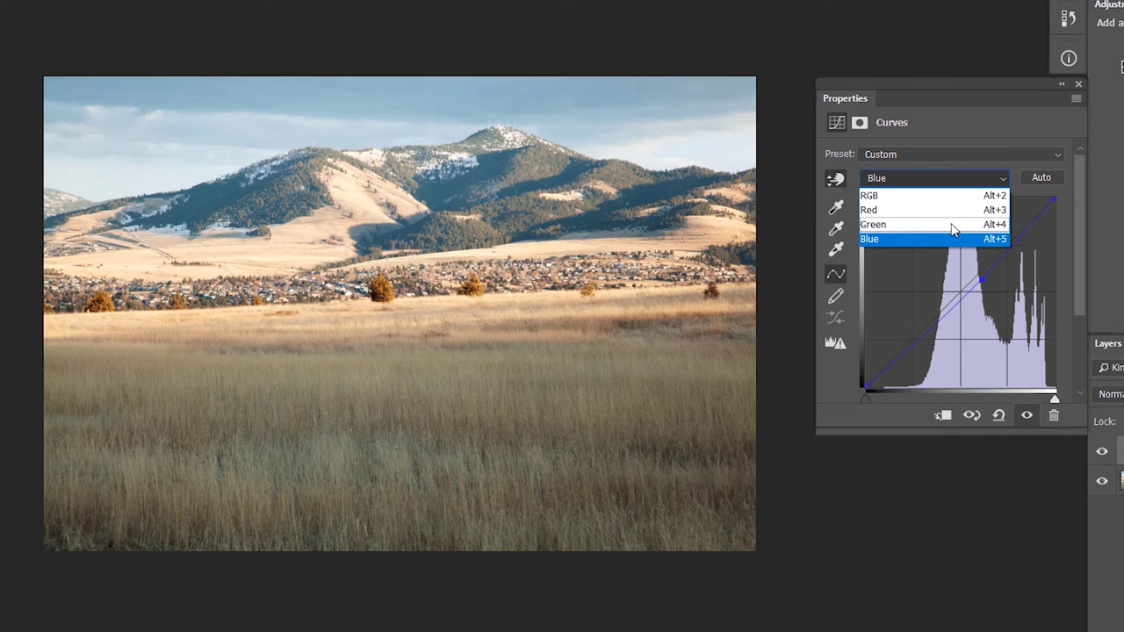
Step: Select the Green channel and sample the grass to add a near-neutral green curve point
left_click(954, 226)
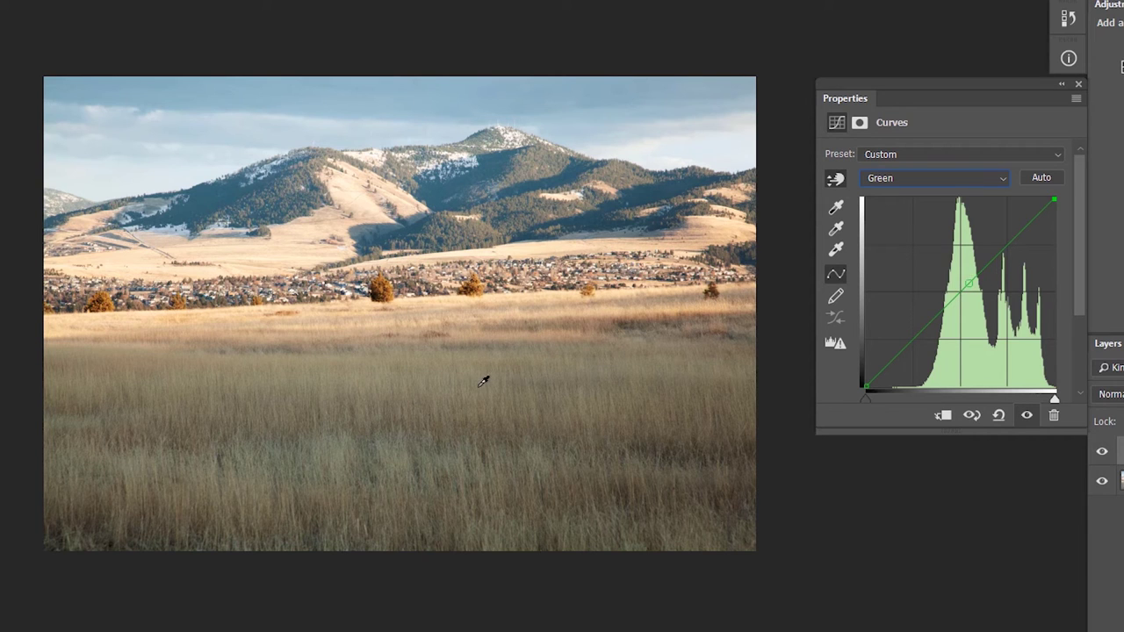
left_click_drag(469, 382, 468, 386)
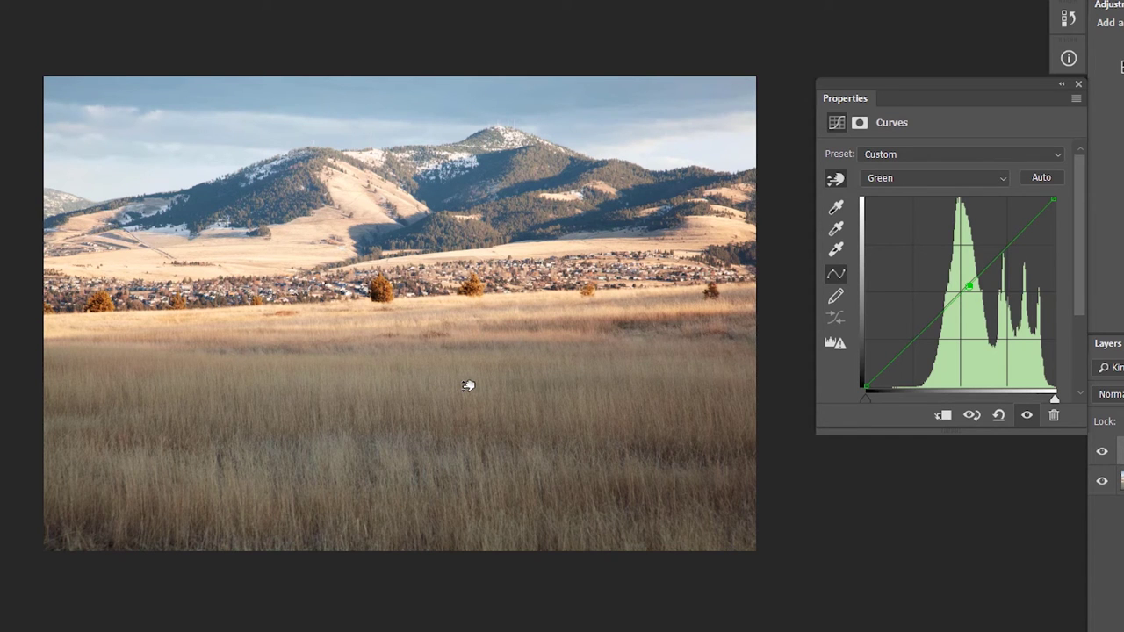
left_click(1028, 418)
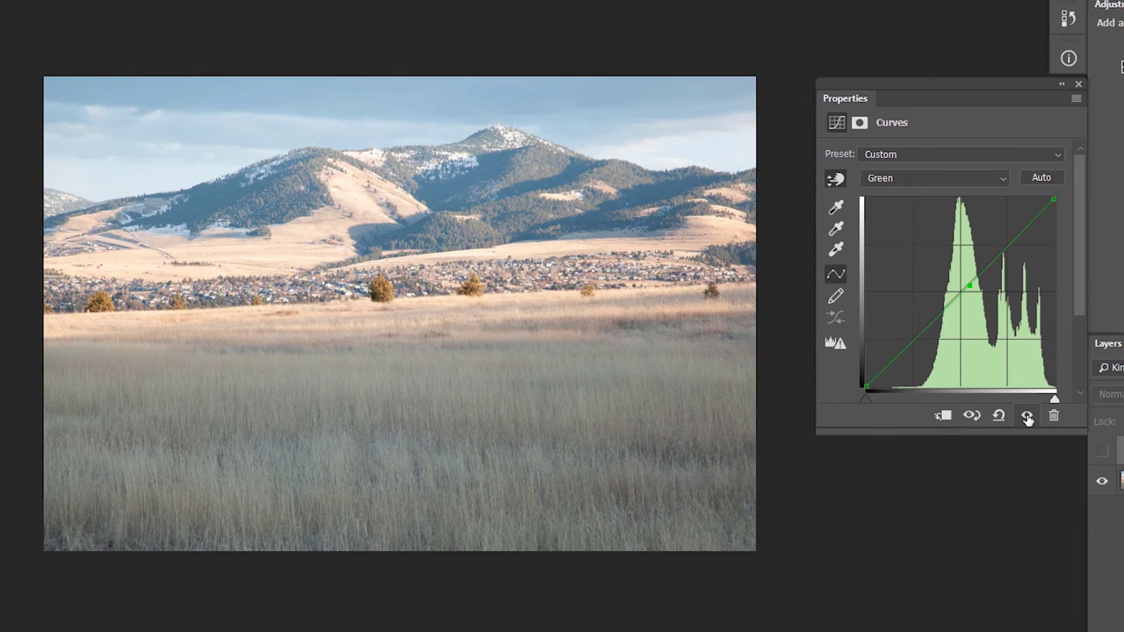
left_click(1027, 418)
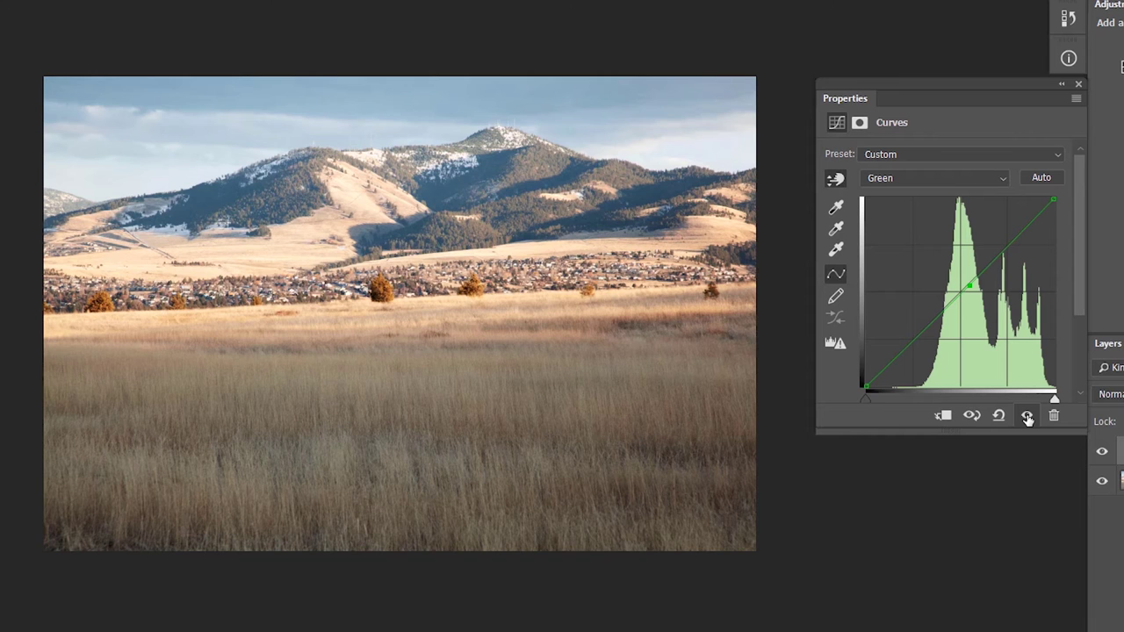
left_click(1027, 418)
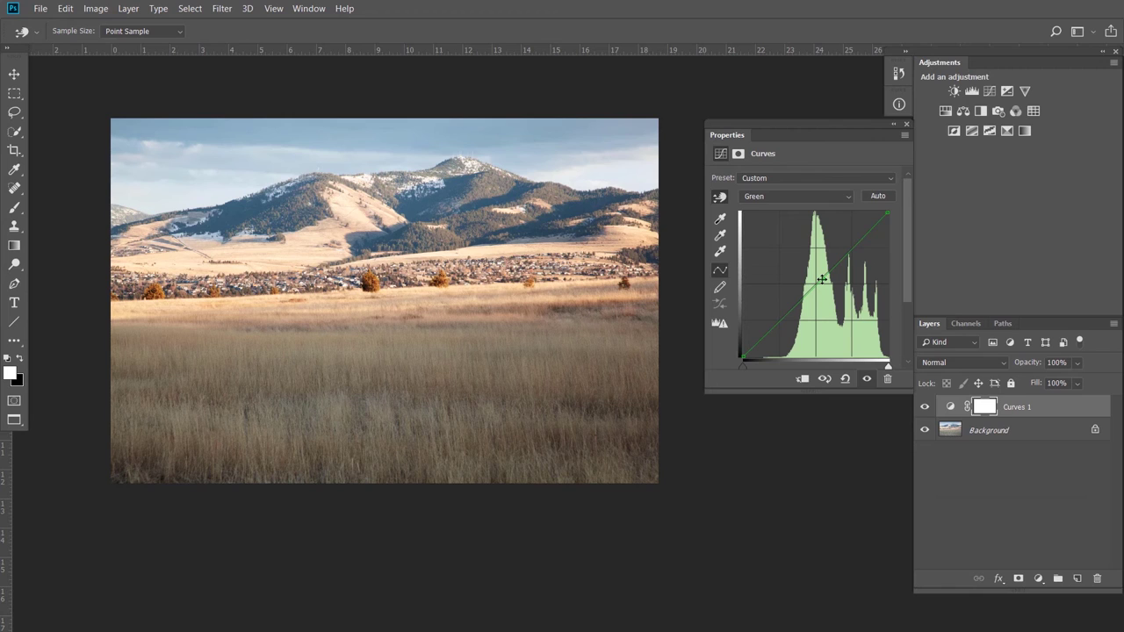
left_click_drag(823, 280, 790, 237)
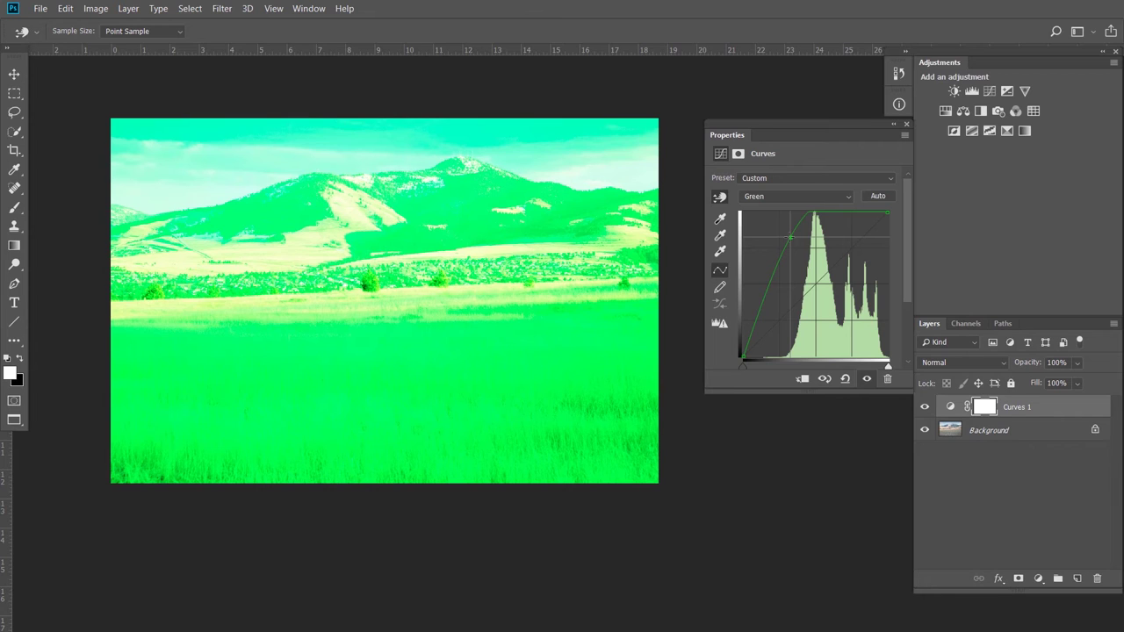
left_click_drag(790, 237, 825, 277)
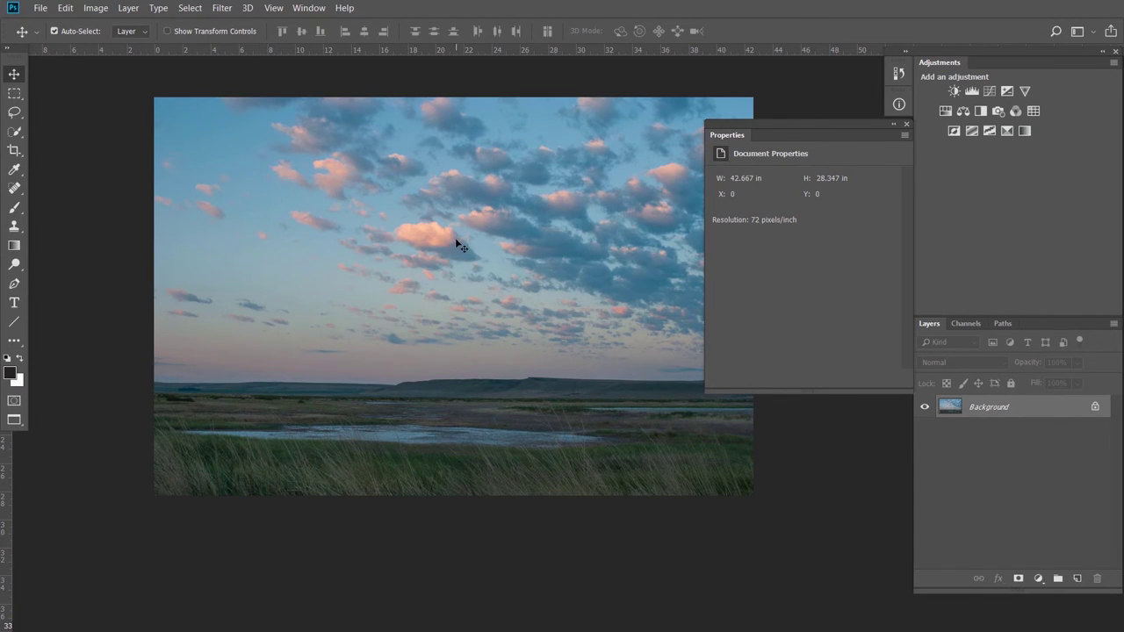
Step: Pan the cloud-and-marsh photo slightly to reposition it in the window
key("space")
left_click_drag(527, 246, 479, 254)
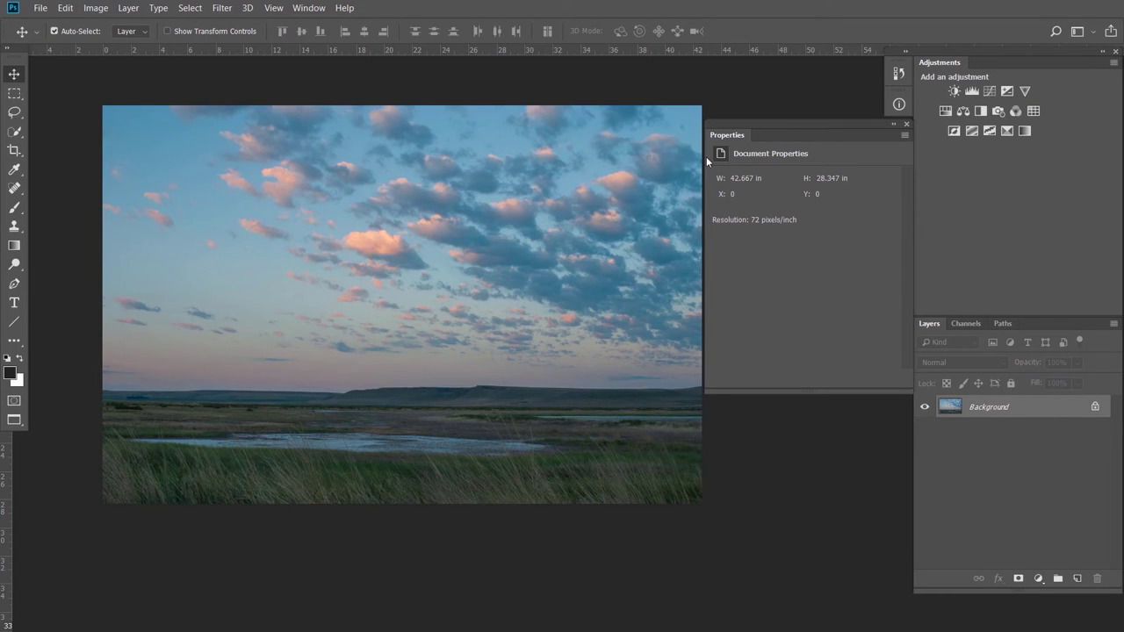
Step: Add a Curves 1 adjustment layer above the marsh photo's Background layer
left_click(989, 92)
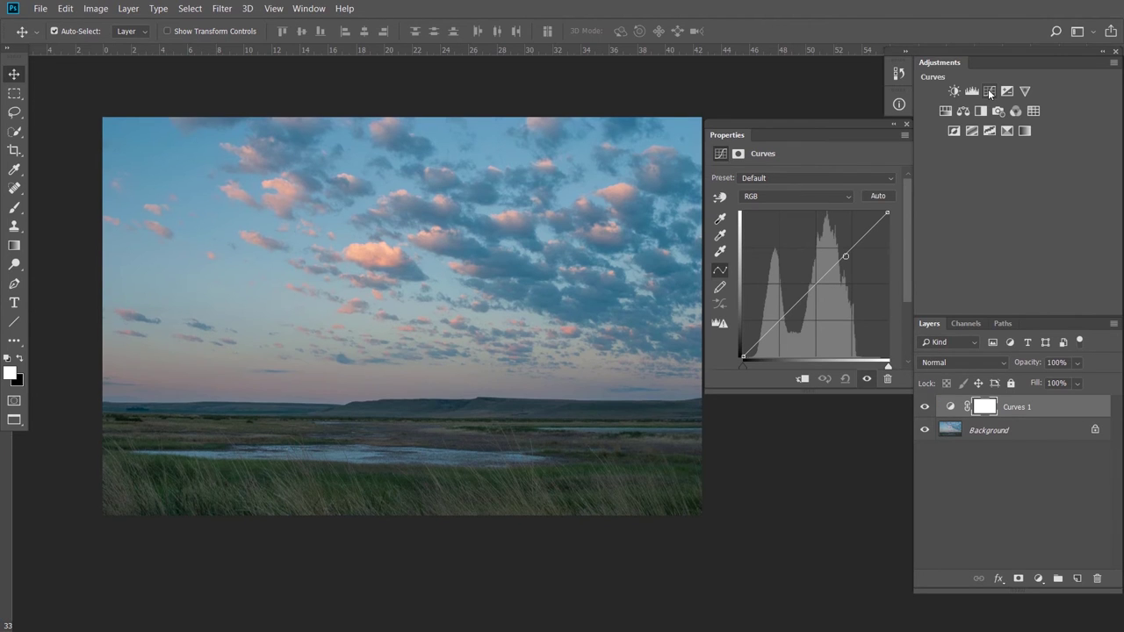
scroll(396, 272, "down", 1)
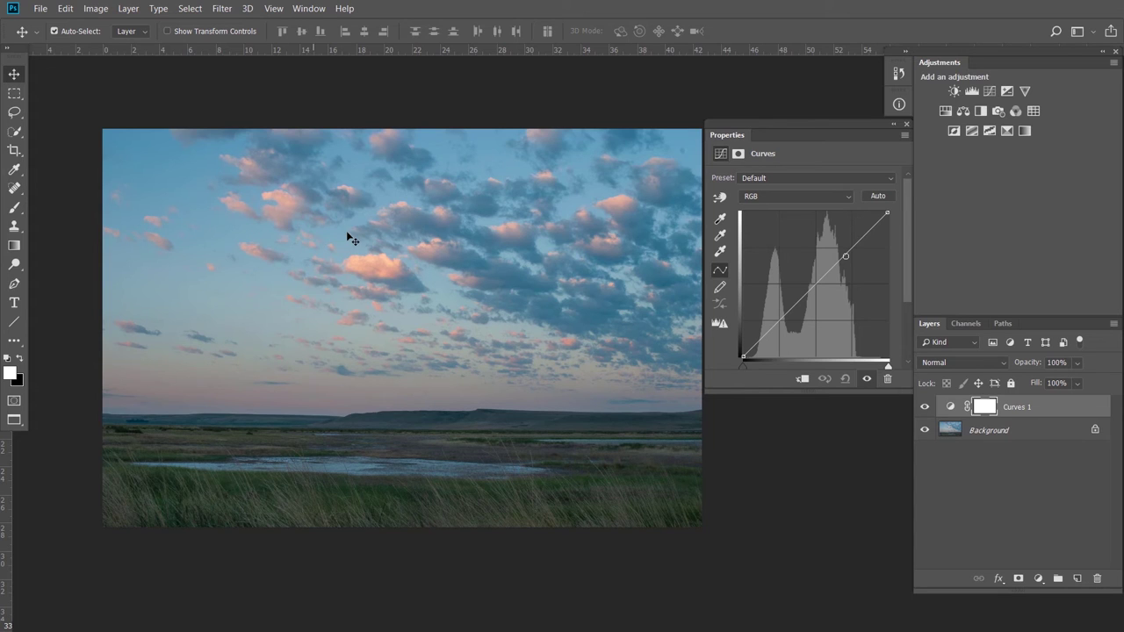
scroll(353, 229, "down", 2)
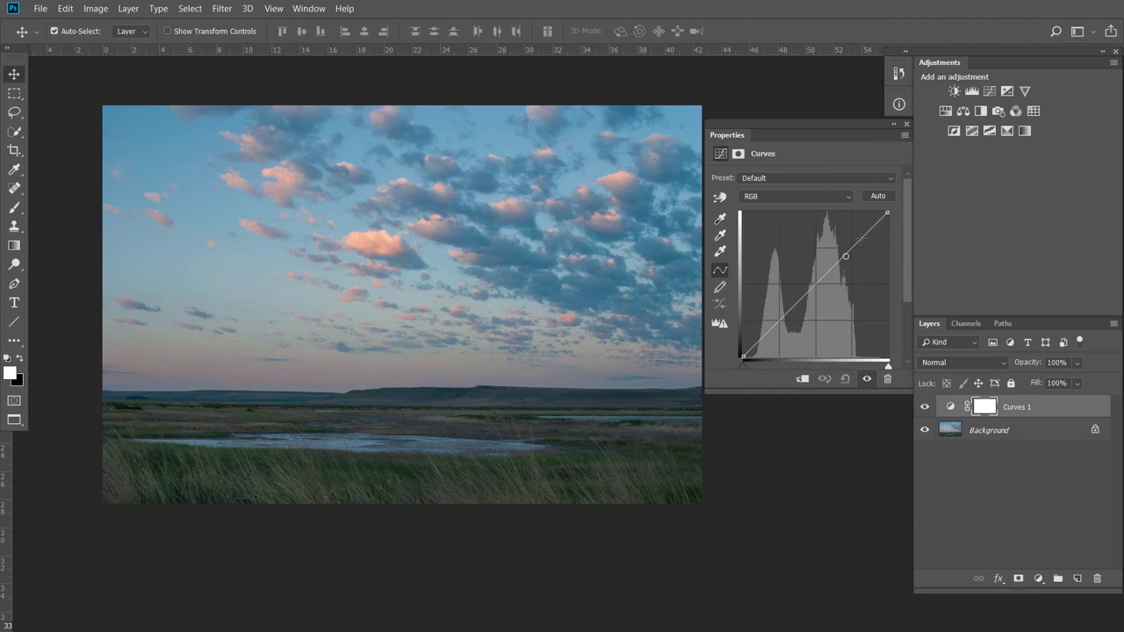
Step: Bend the RGB curve into an extreme arch, turning the marsh sky vivid orange and cyan
left_click_drag(845, 255, 877, 311)
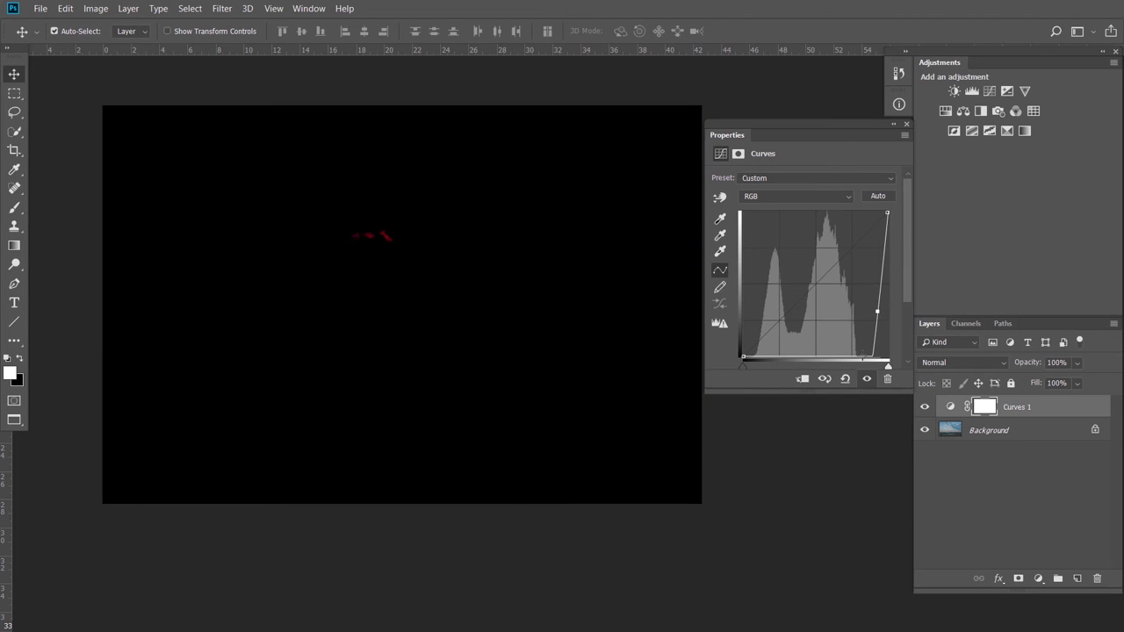
left_click(847, 355)
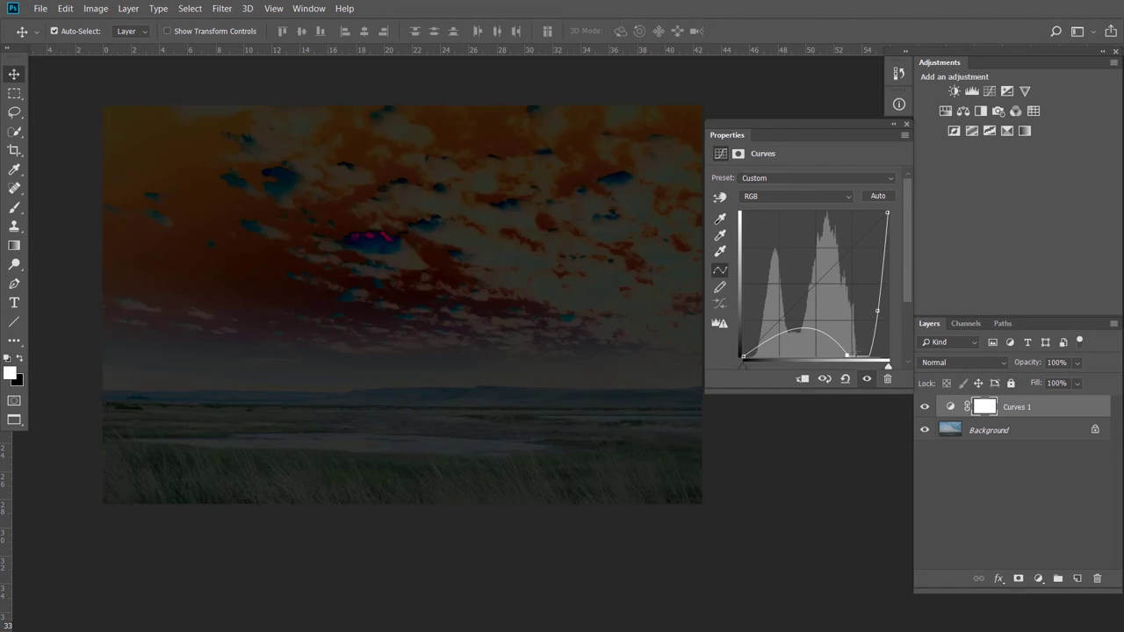
key("ctrl+z")
key("ctrl+z")
left_click_drag(808, 327, 827, 264)
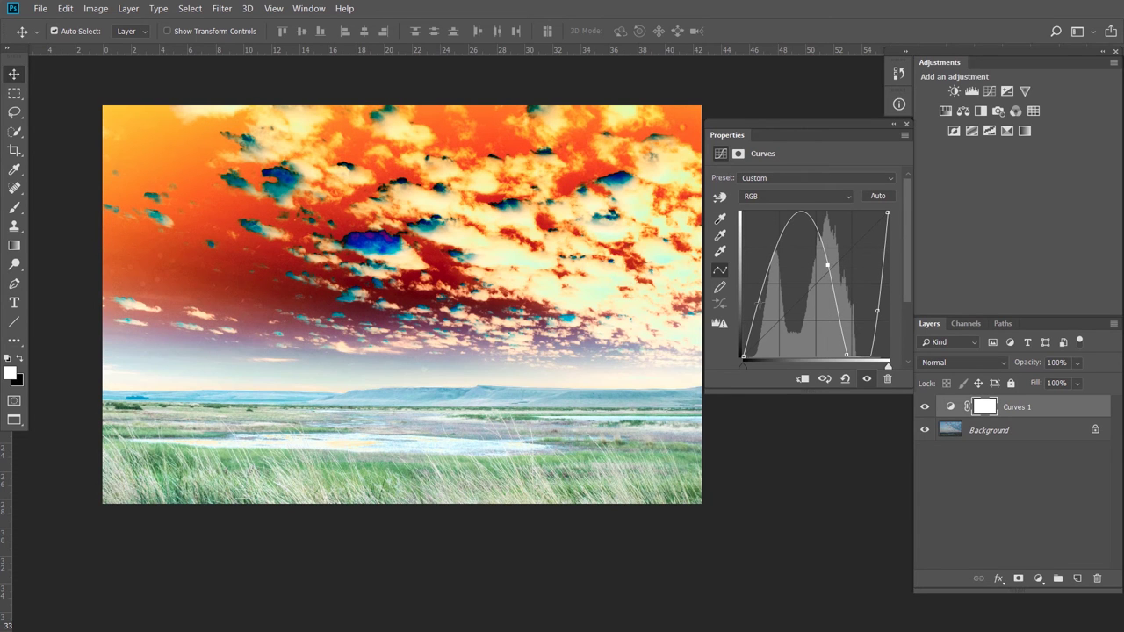
left_click_drag(758, 304, 770, 308)
Step: Zoom into the sky to inspect the recoloured clouds
key("z")
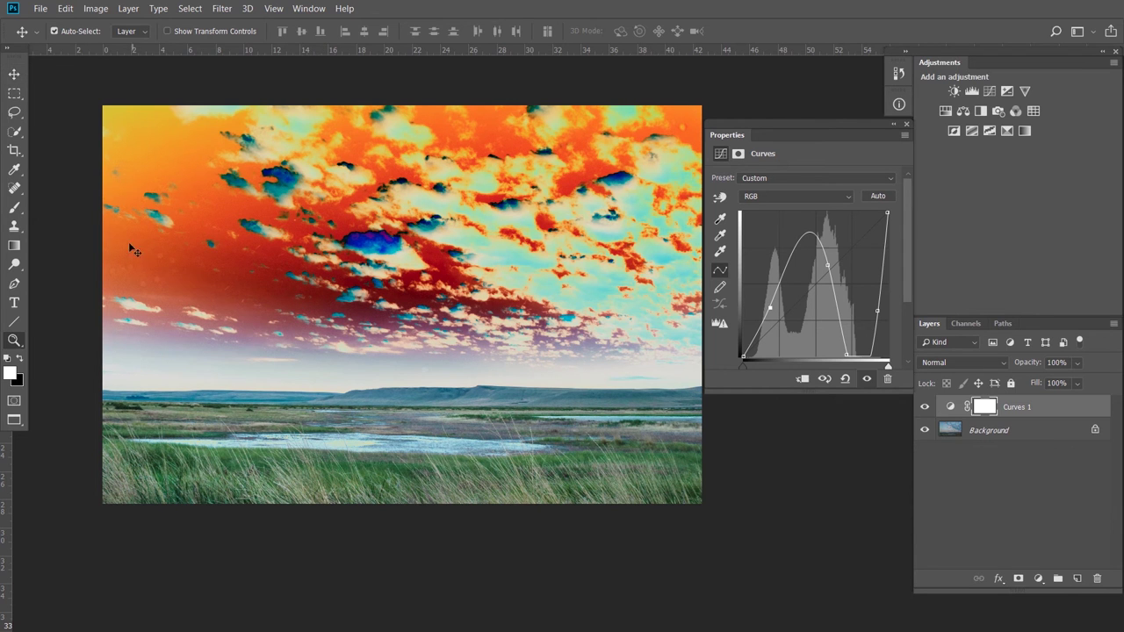
left_click_drag(102, 202, 274, 366)
left_click_drag(603, 261, 551, 271)
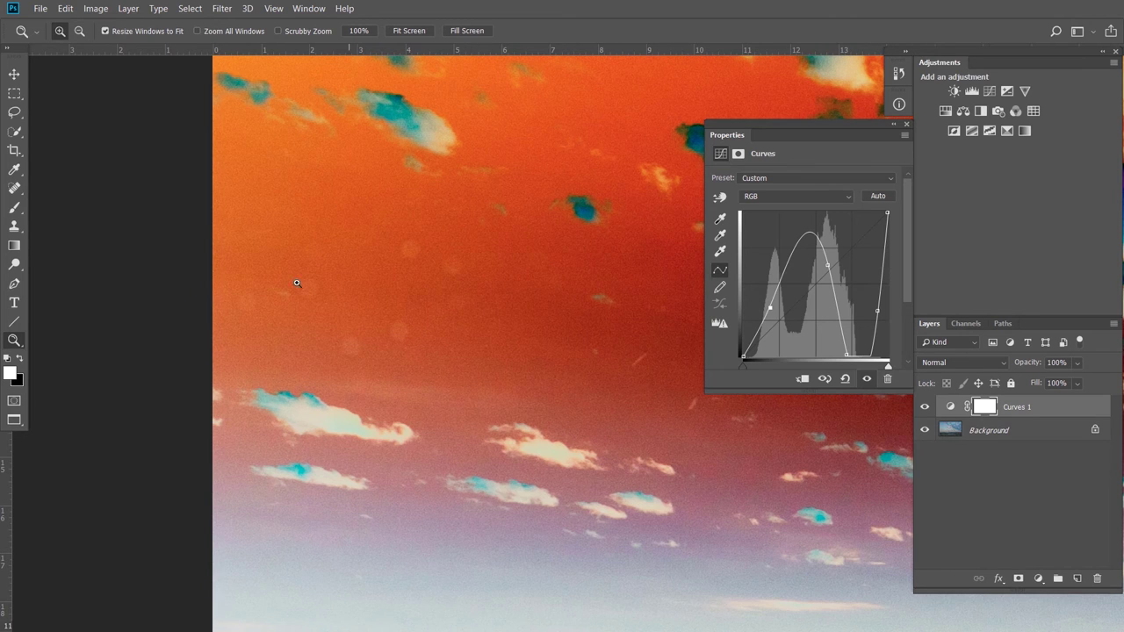
Step: Hide and show Curves 1 to compare against the original sky, then pan across the clouds
left_click(867, 380)
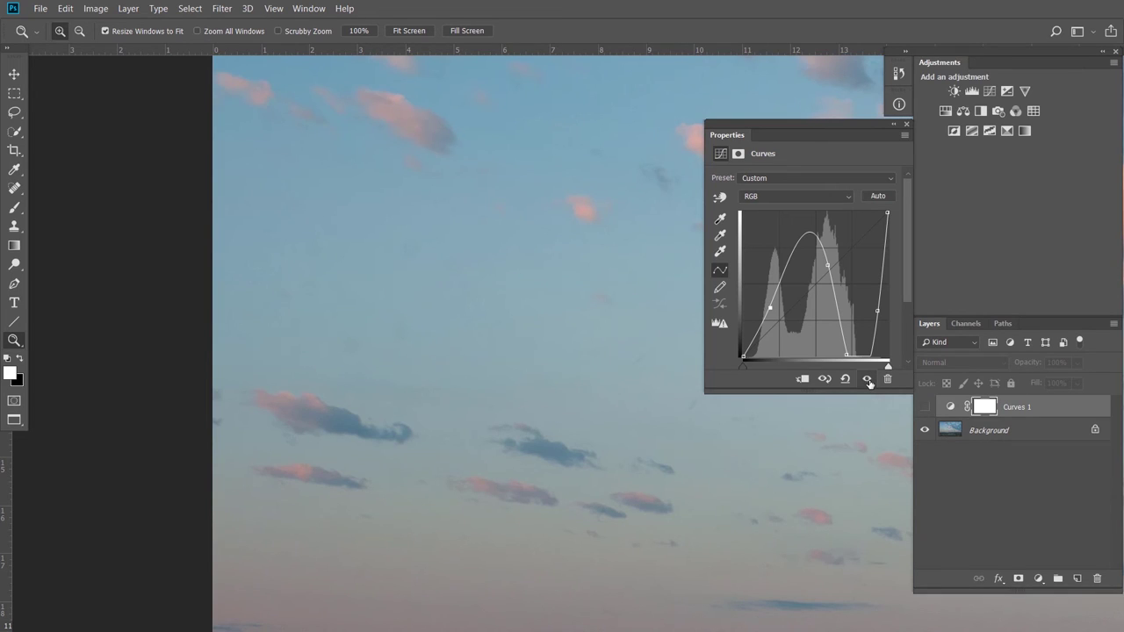
left_click(866, 380)
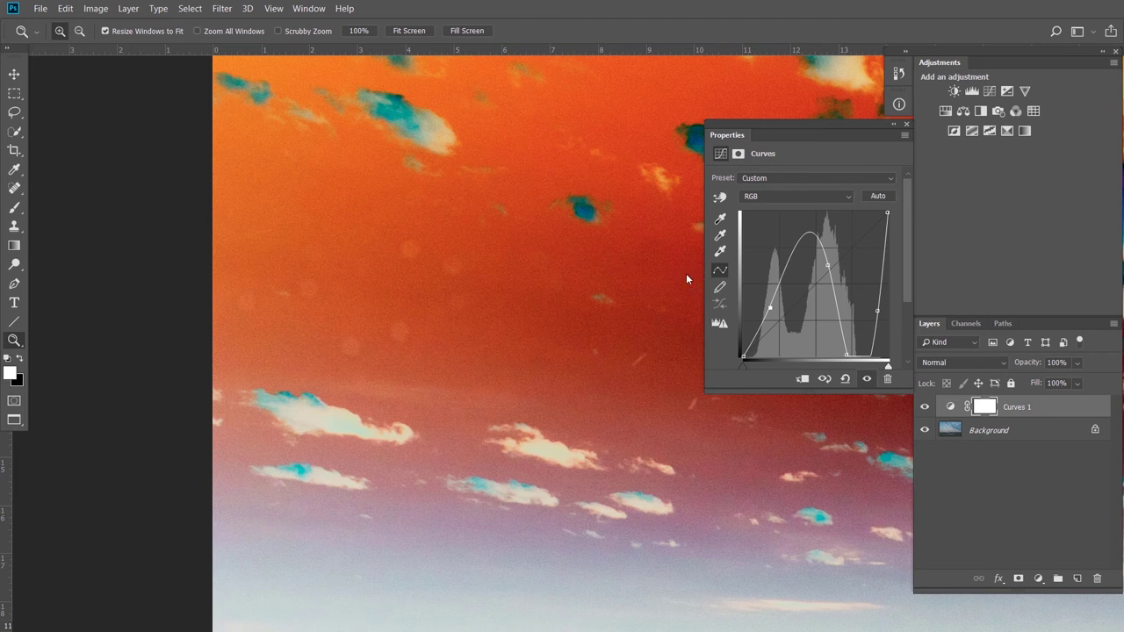
left_click_drag(623, 343, 331, 261)
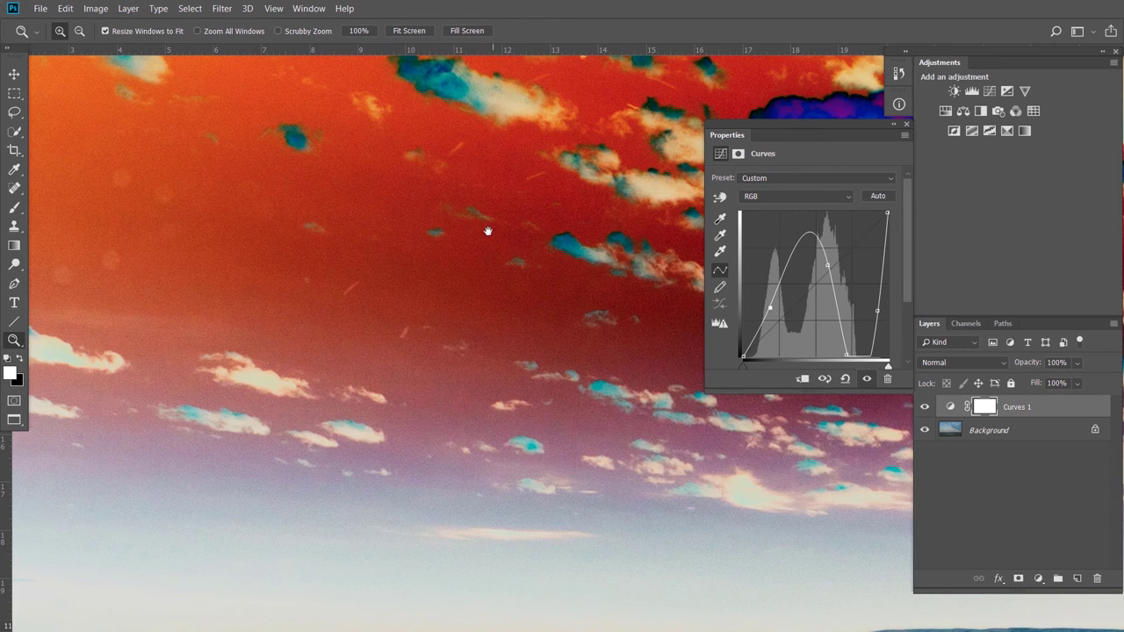
left_click_drag(486, 231, 458, 287)
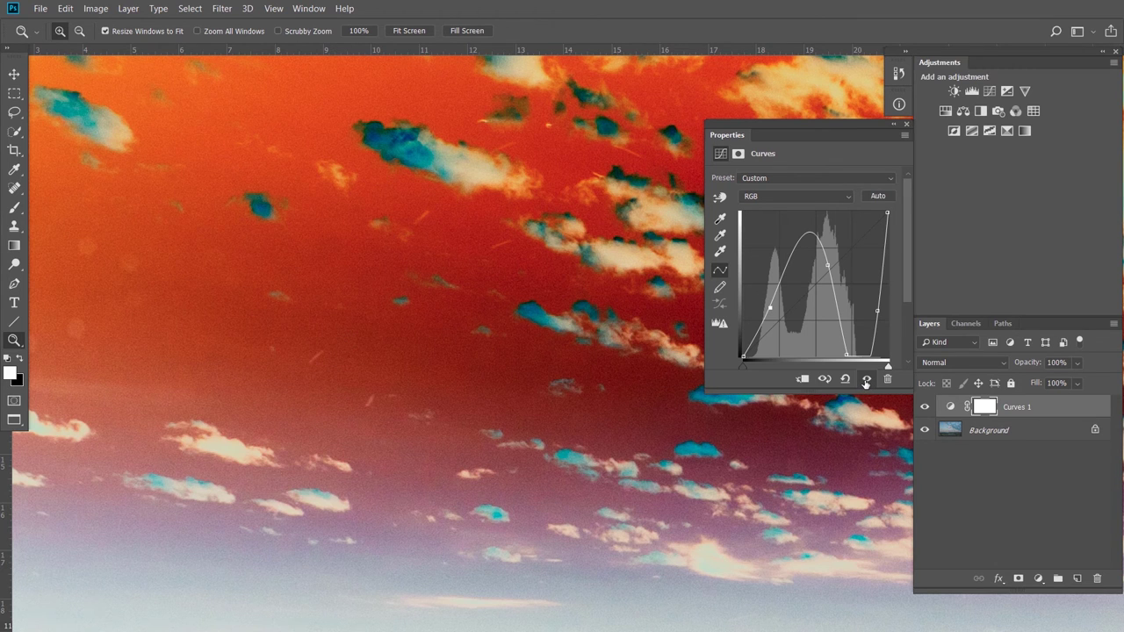
Step: Compare Curves 1 once more and pan to the image edges and the purple cloud
left_click(866, 380)
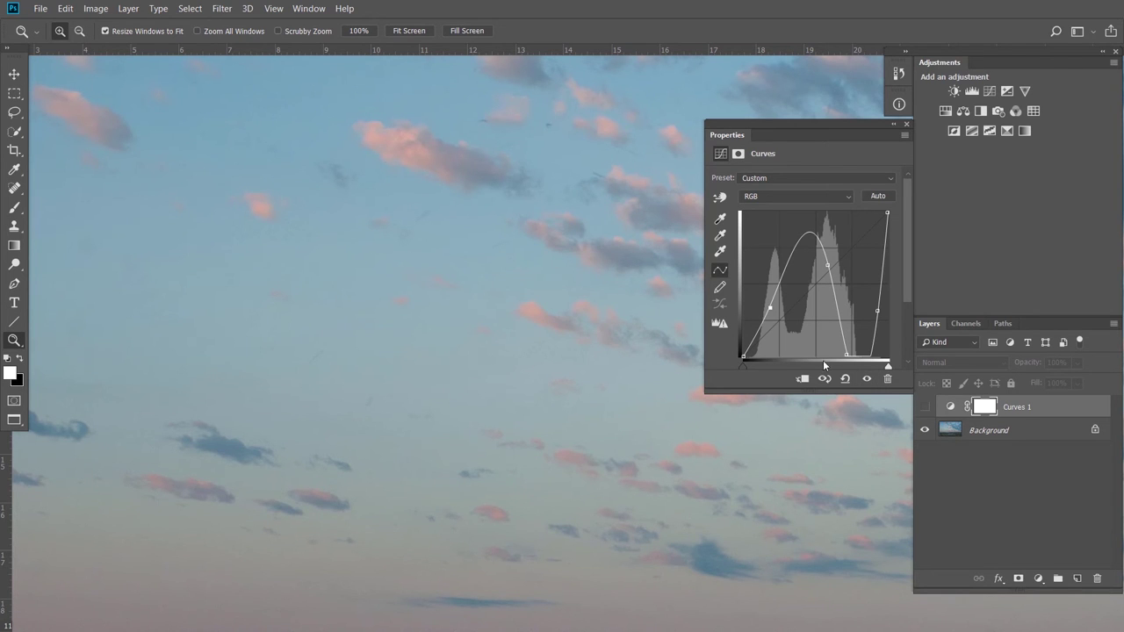
left_click(866, 380)
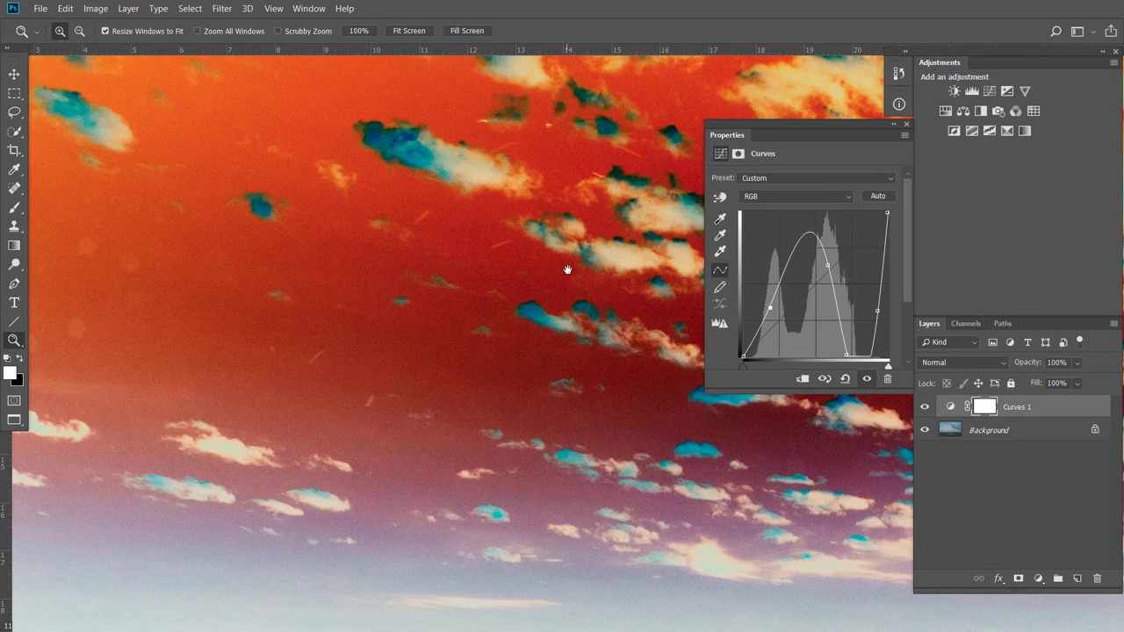
left_click_drag(567, 270, 393, 236)
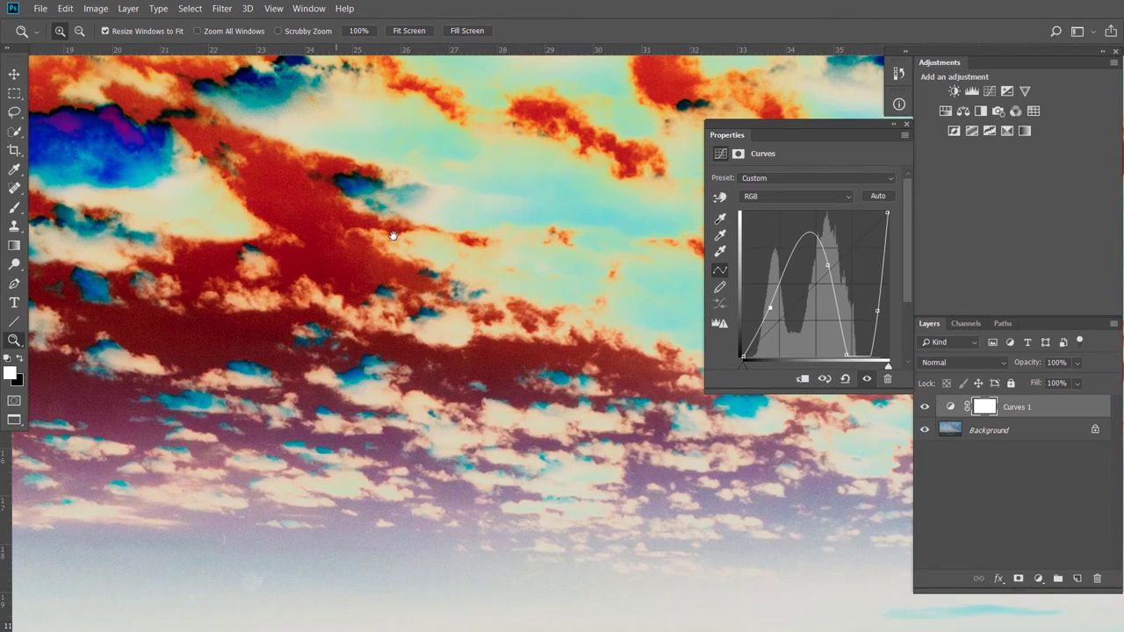
left_click_drag(582, 246, 174, 369)
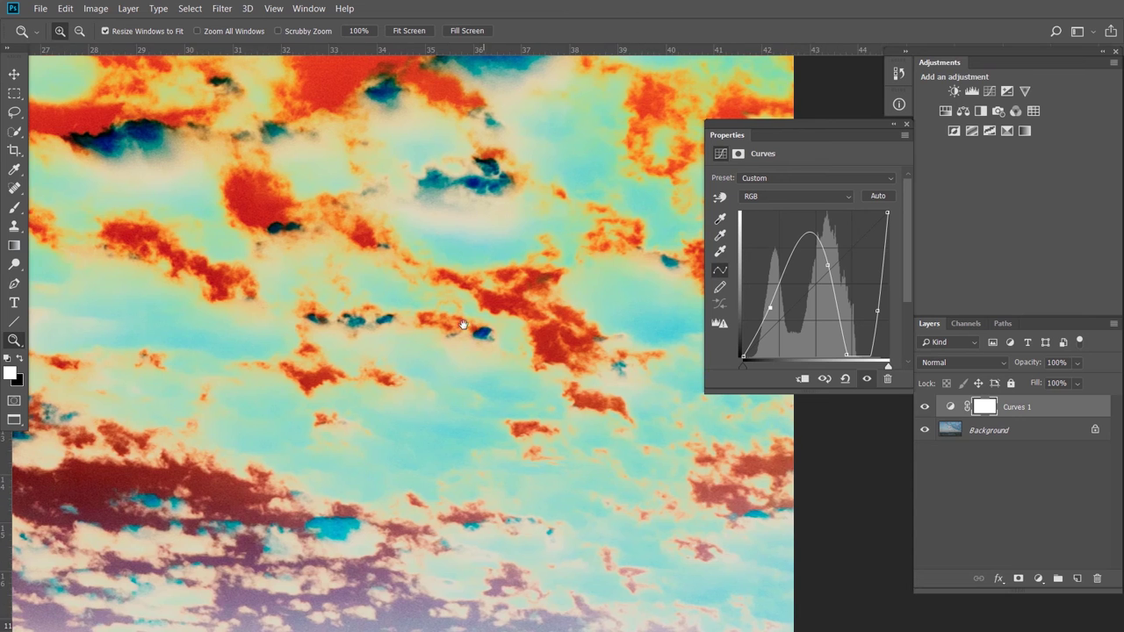
left_click_drag(463, 325, 687, 203)
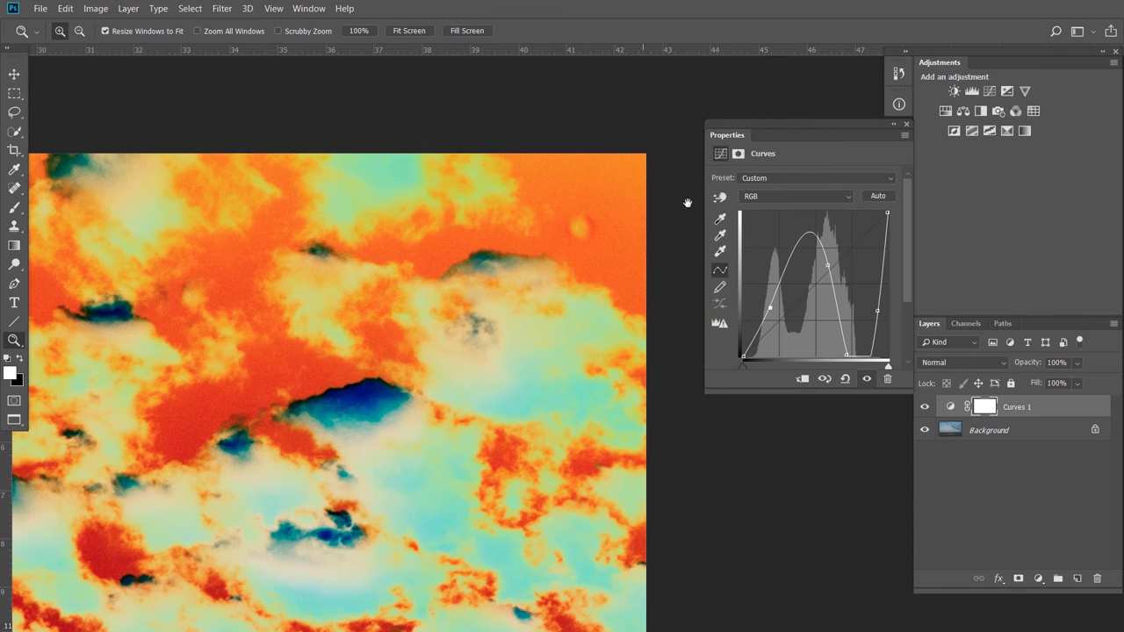
left_click_drag(367, 381, 669, 376)
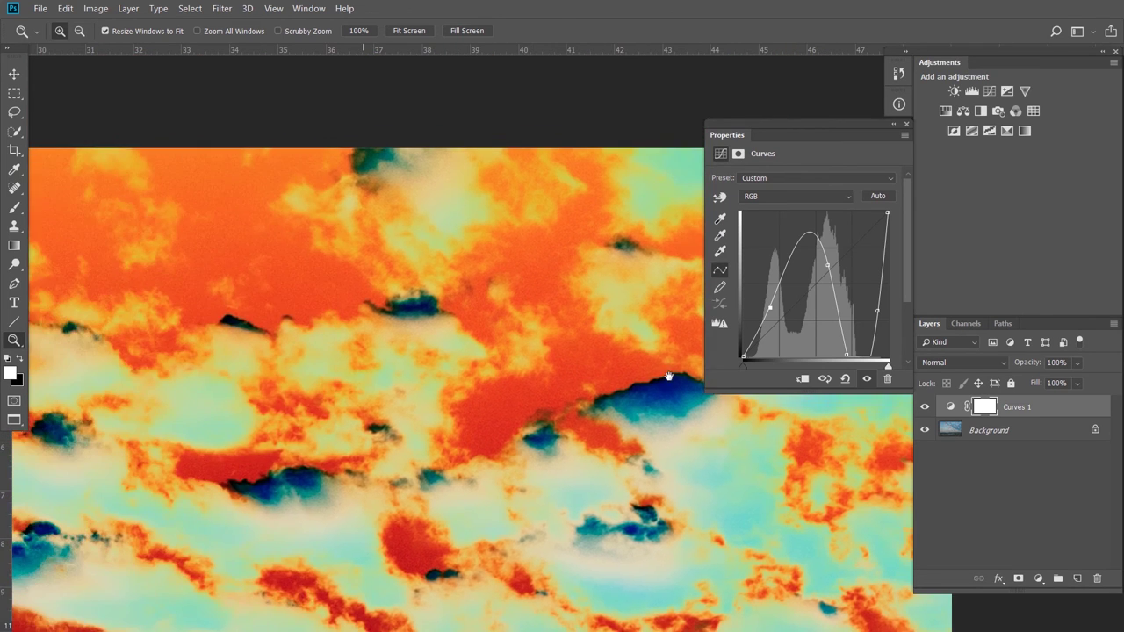
left_click_drag(394, 359, 790, 352)
left_click_drag(193, 349, 560, 298)
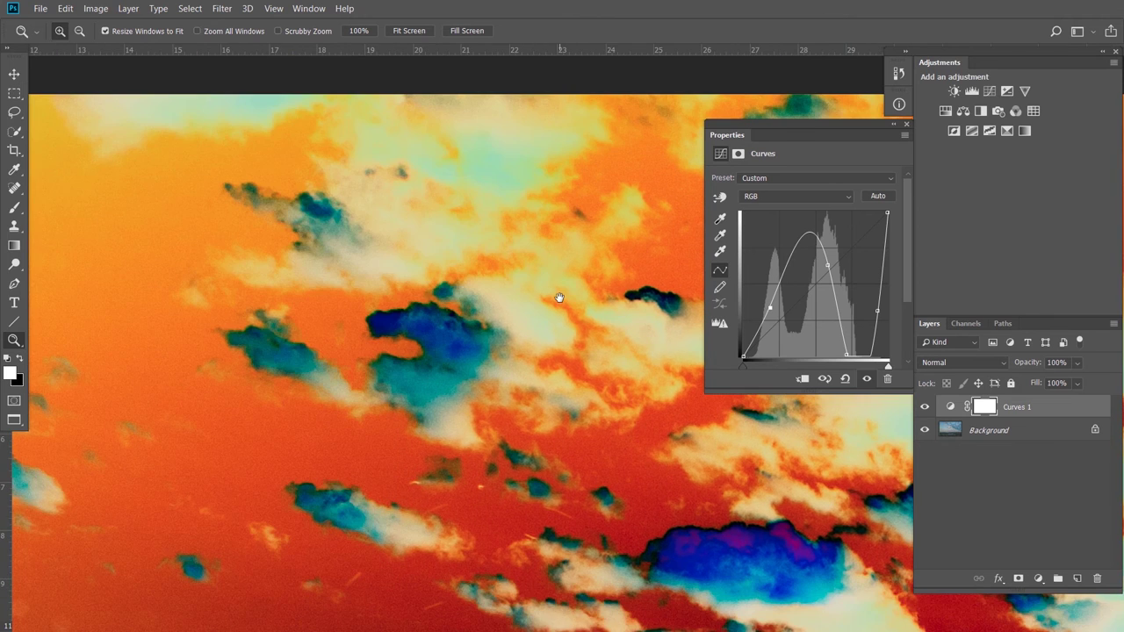
left_click_drag(281, 418, 571, 178)
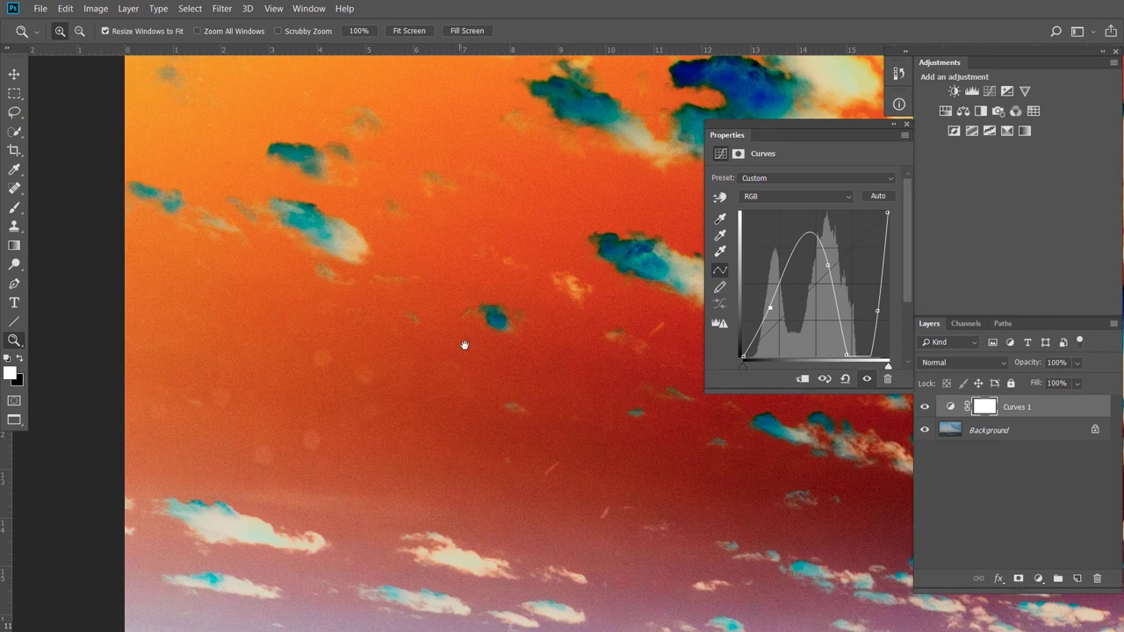
left_click_drag(397, 403, 422, 290)
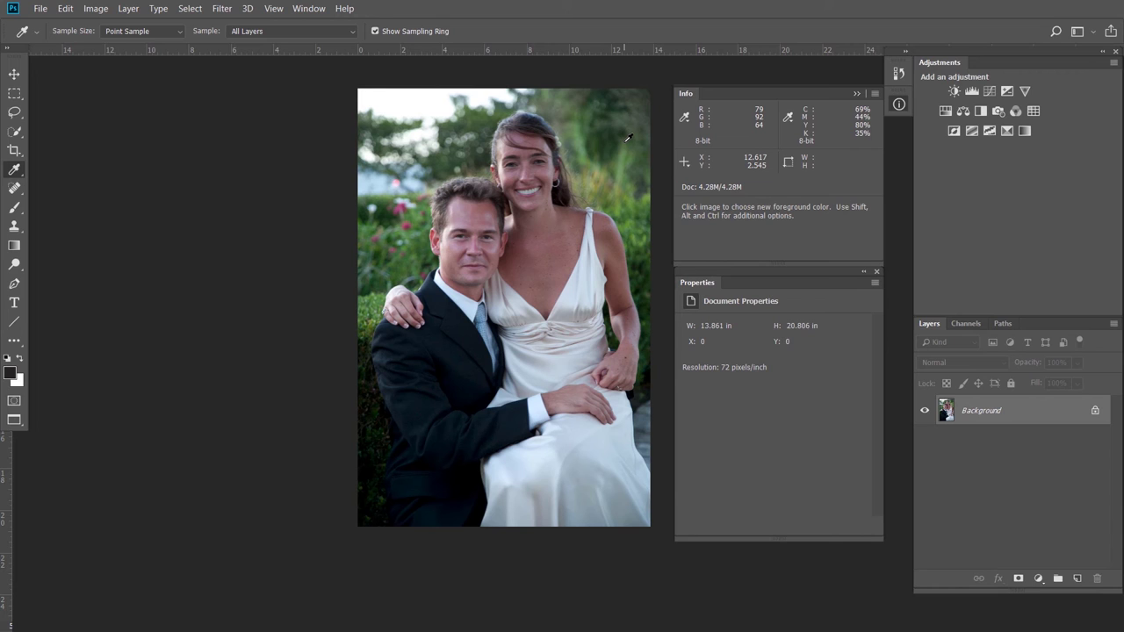
Step: Select the Eyedropper Tool and bring up the Info panel's colour-mode choices
right_click(22, 174)
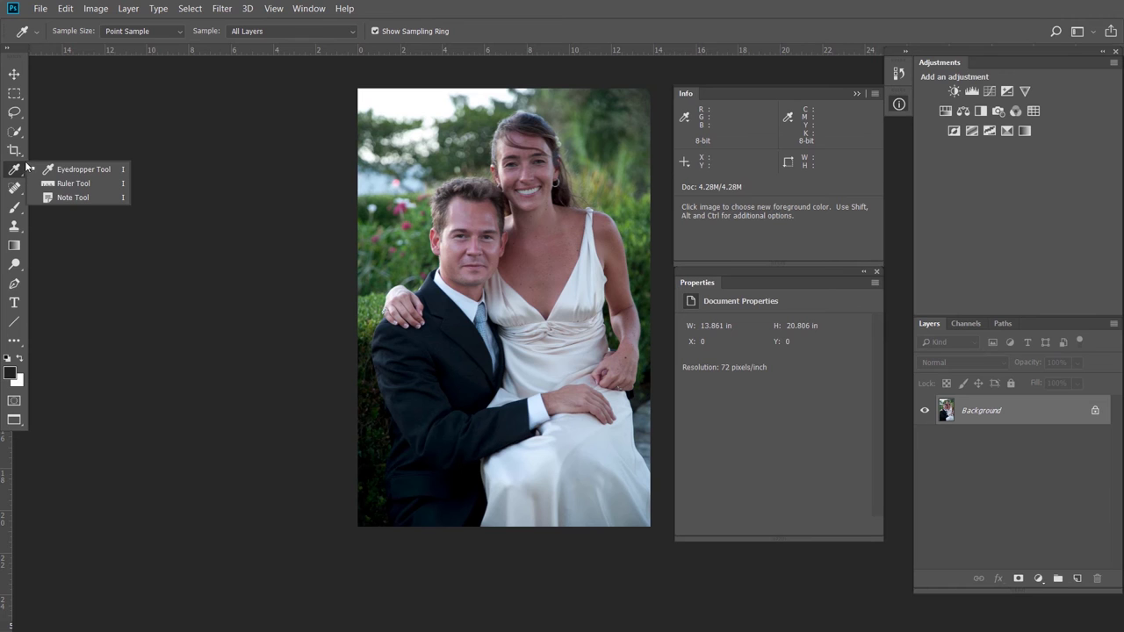
left_click(82, 175)
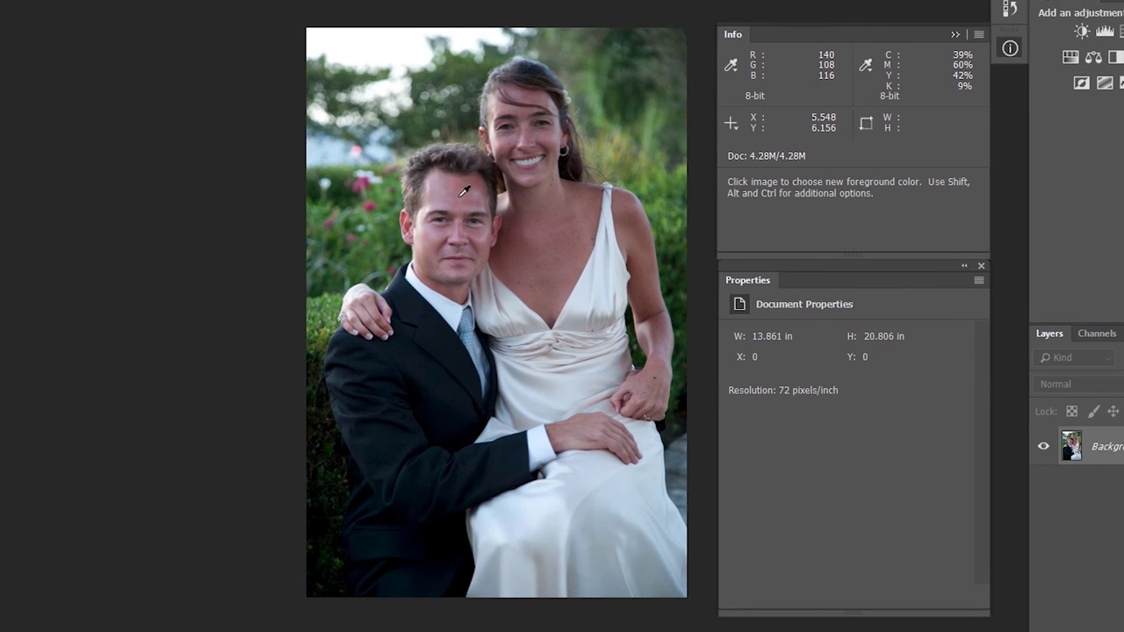
left_click(734, 70)
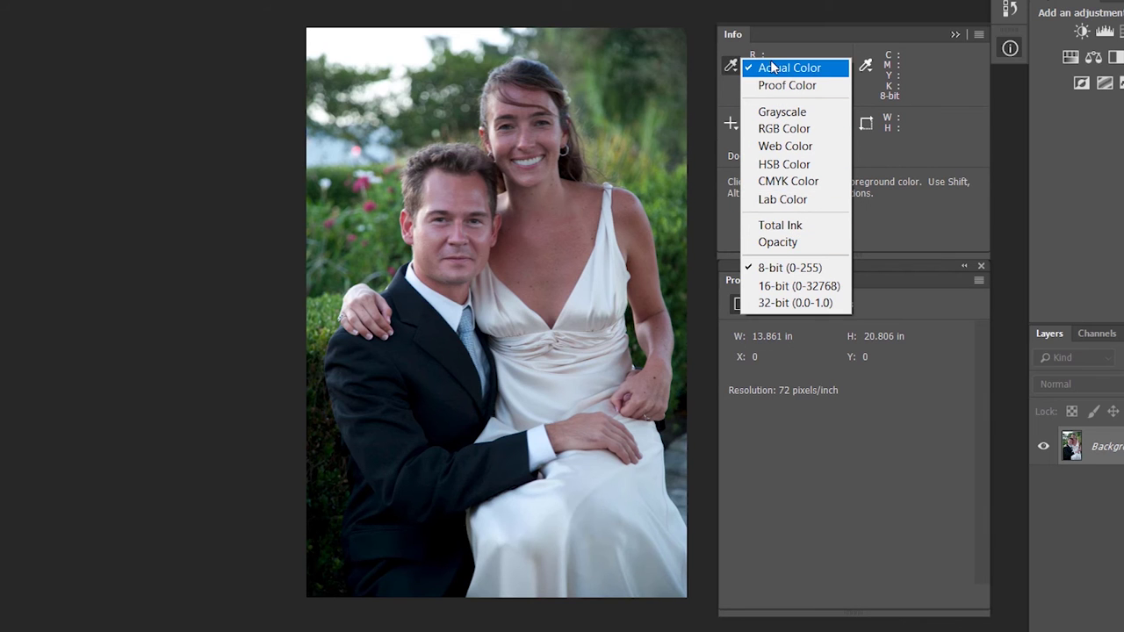
Step: Keep actual colour readouts, place sampler #1 on the man's forehead (RGB 144/111/115), and add Curves
left_click(792, 34)
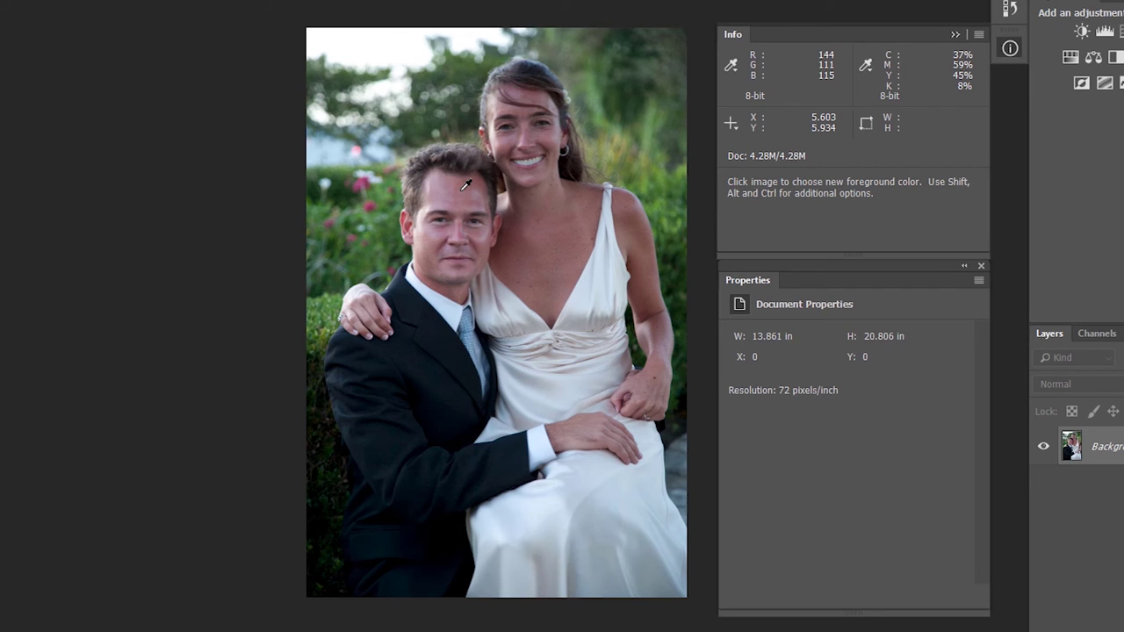
key("shift")
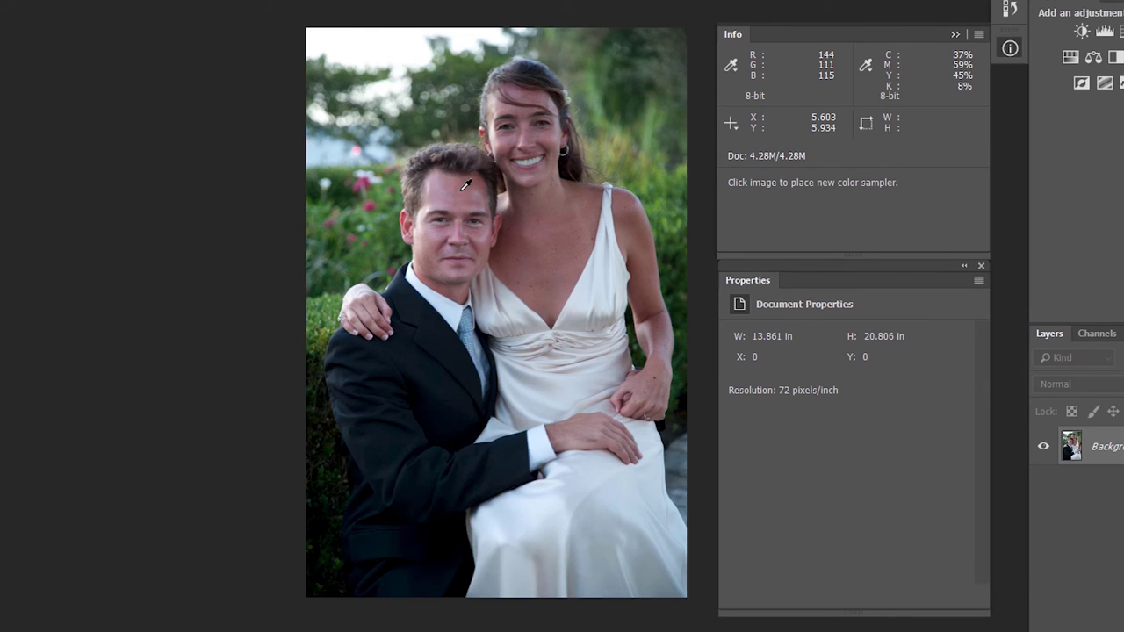
left_click(463, 188, "shift")
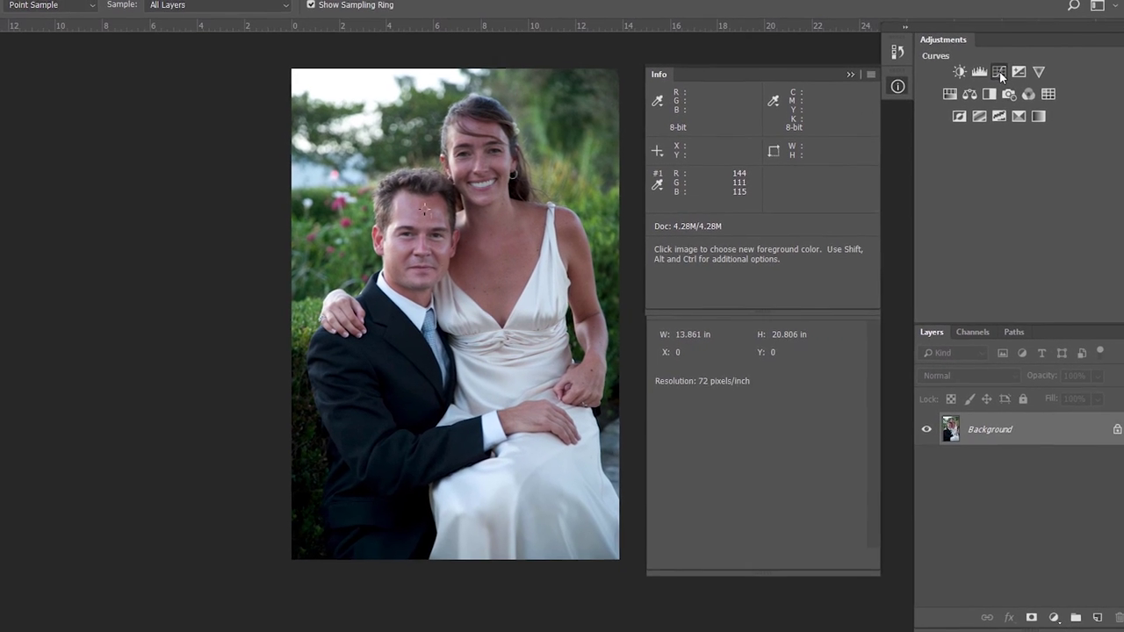
left_click(1001, 74)
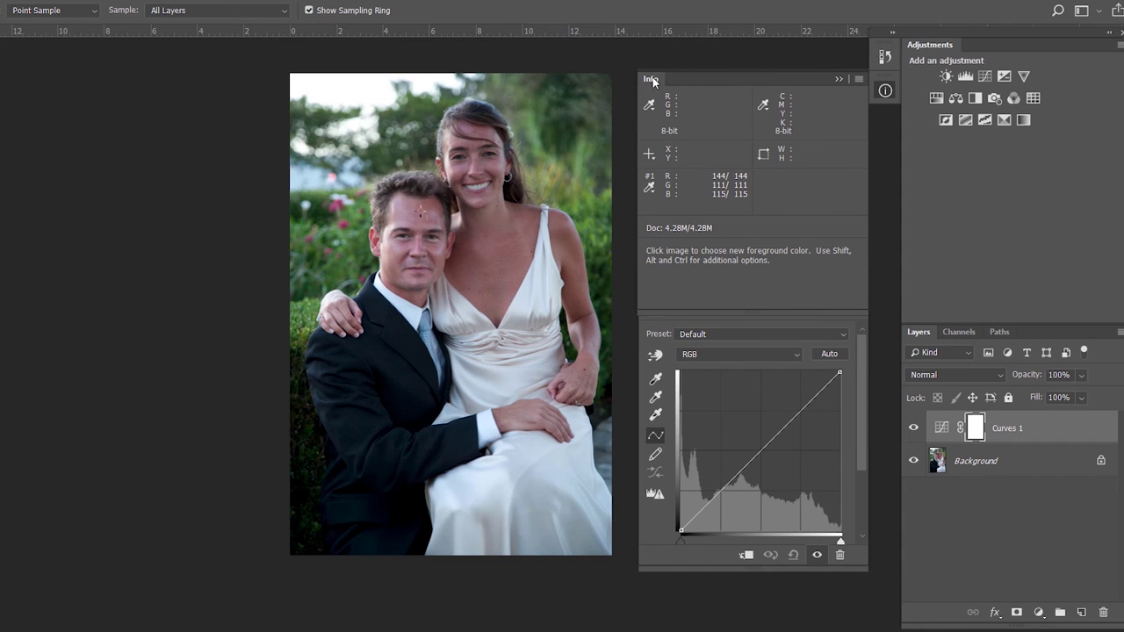
Step: Give the portrait's RGB curve an S shape, lifting sampler #1 to 161/121/126
left_click_drag(653, 81, 647, 55)
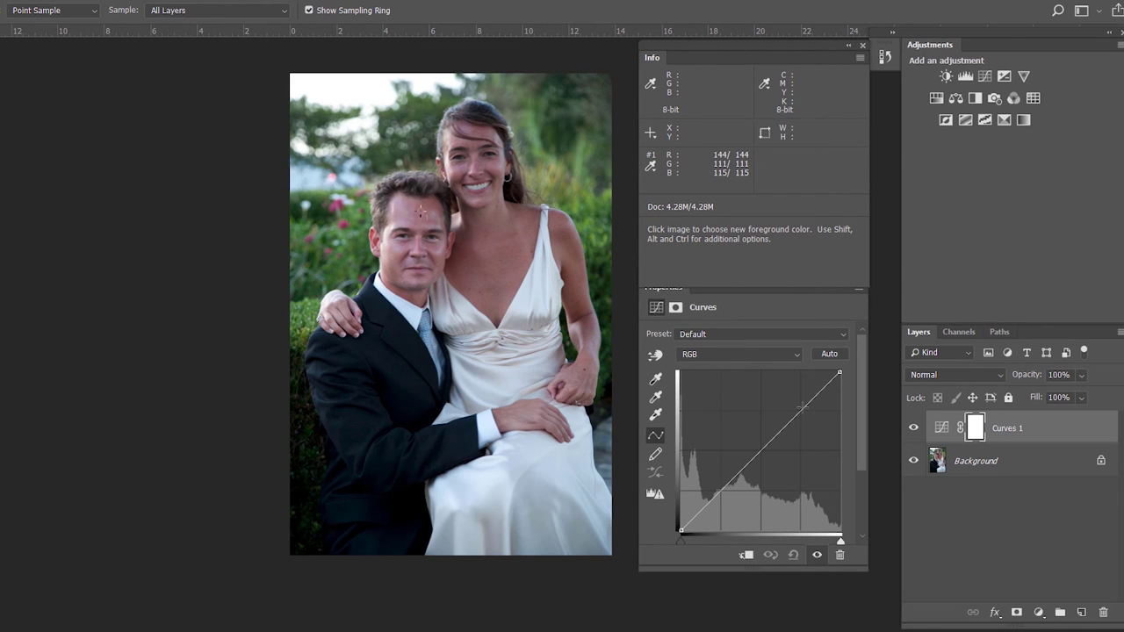
left_click_drag(800, 412, 798, 403)
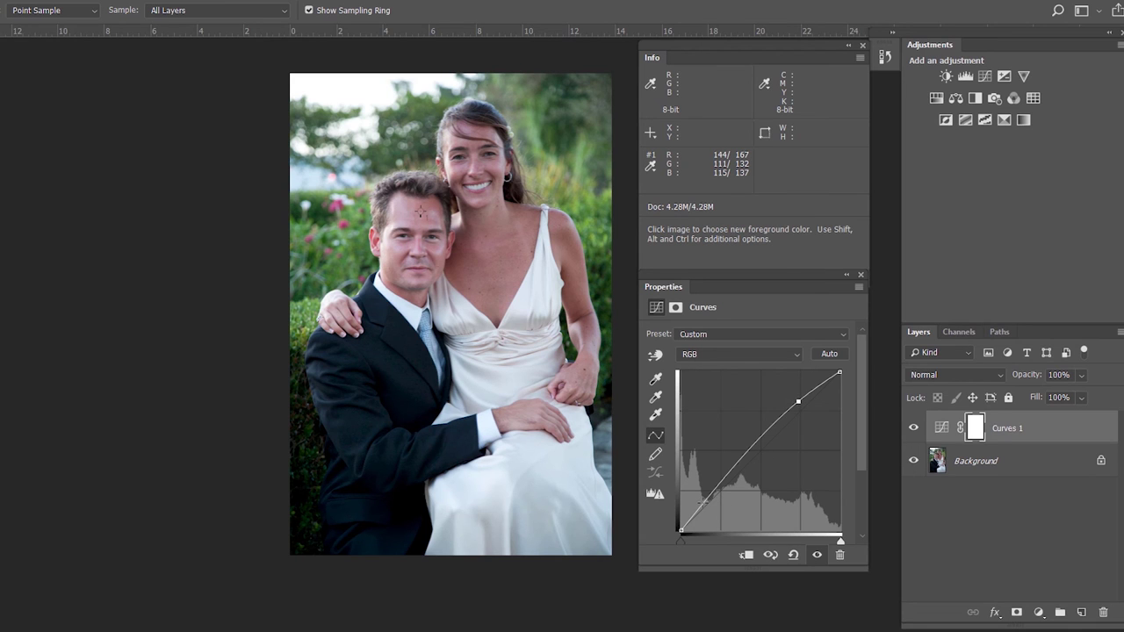
left_click_drag(705, 503, 706, 508)
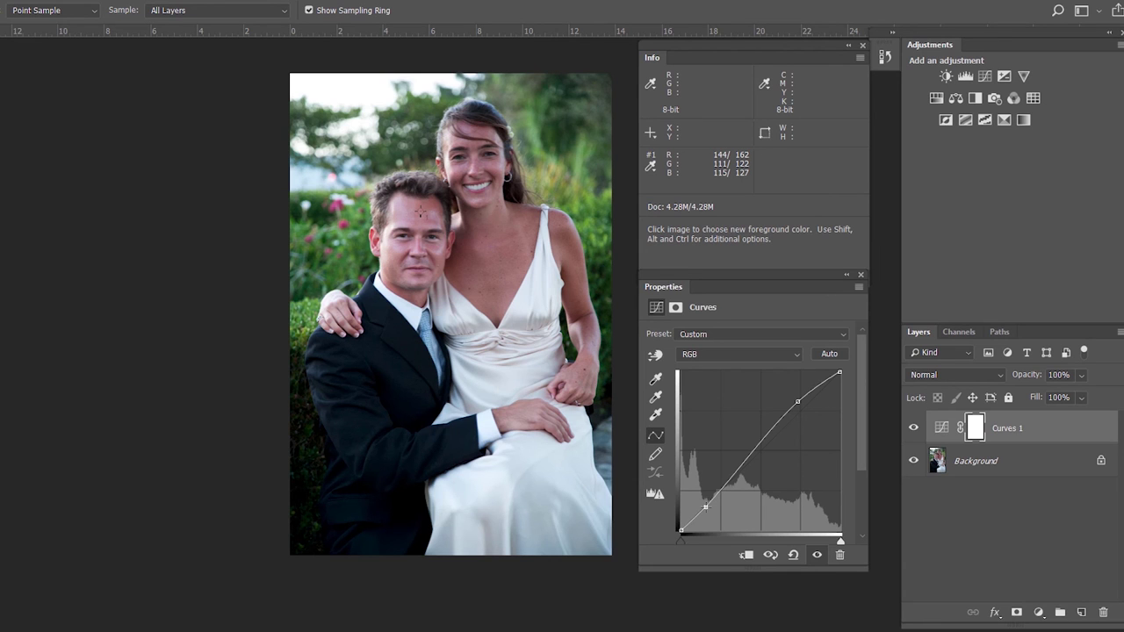
left_click_drag(705, 508, 703, 507)
Step: Lower the Blue curve at the skin tone with three Down-arrow nudges, then hide Curves 1
left_click(745, 356)
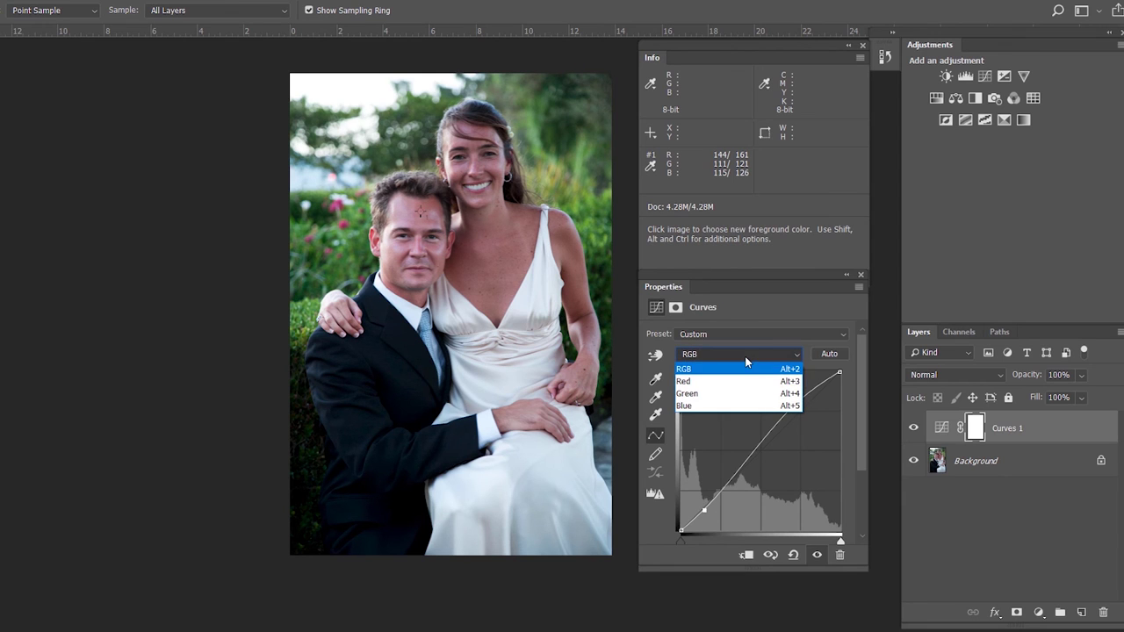
left_click(745, 408)
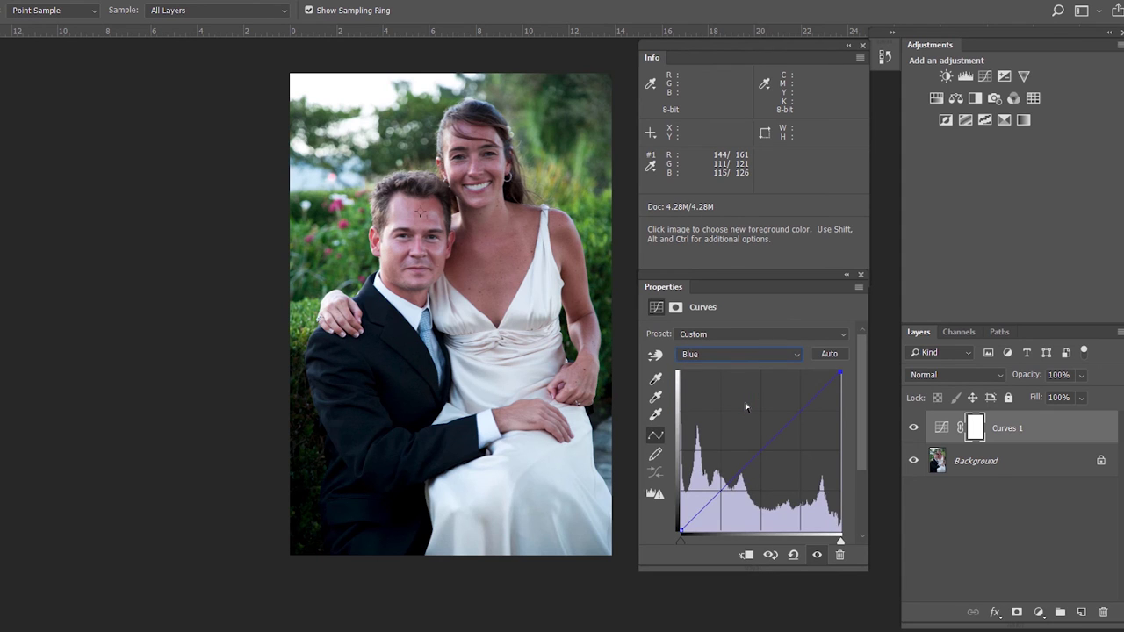
left_click(656, 355)
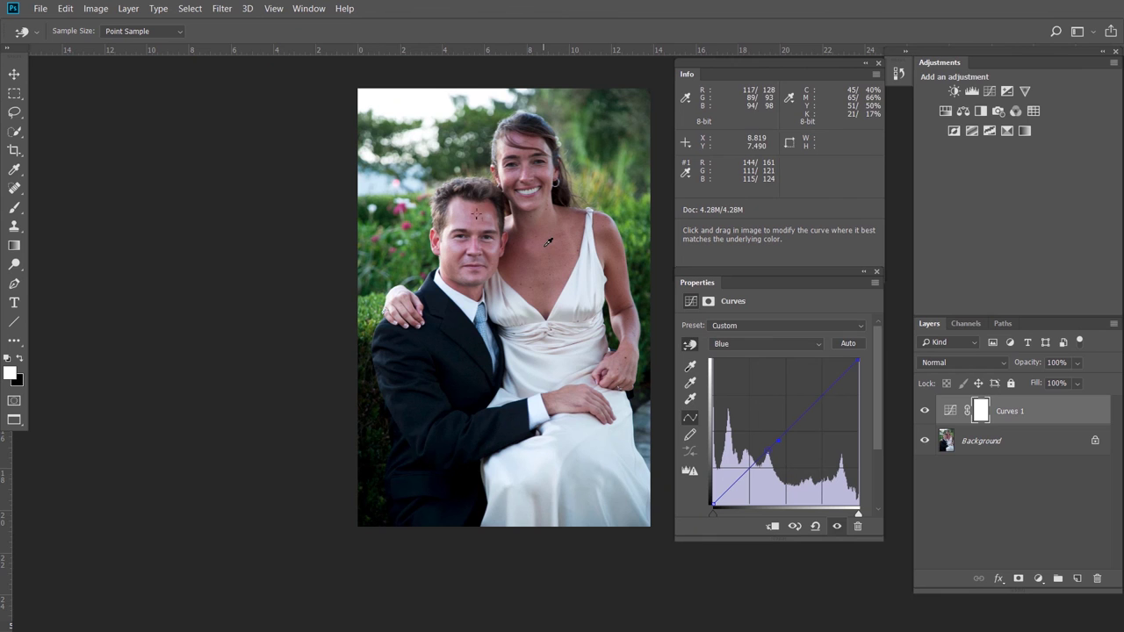
key("Down")
key("Down")
key("Down")
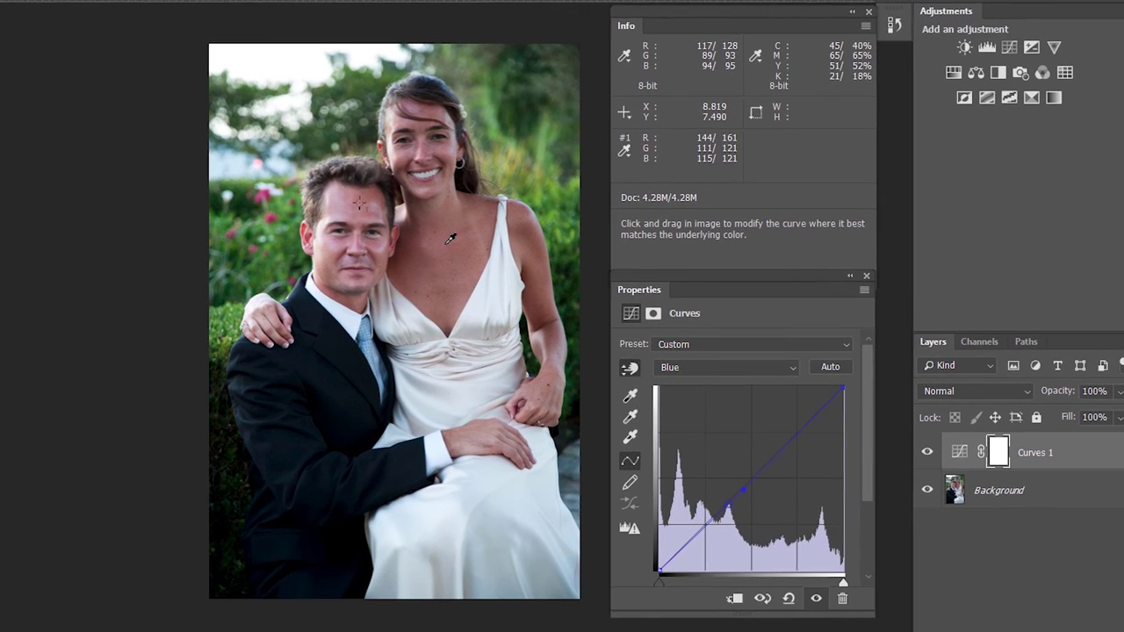
key("Down")
key("Down")
key("Down")
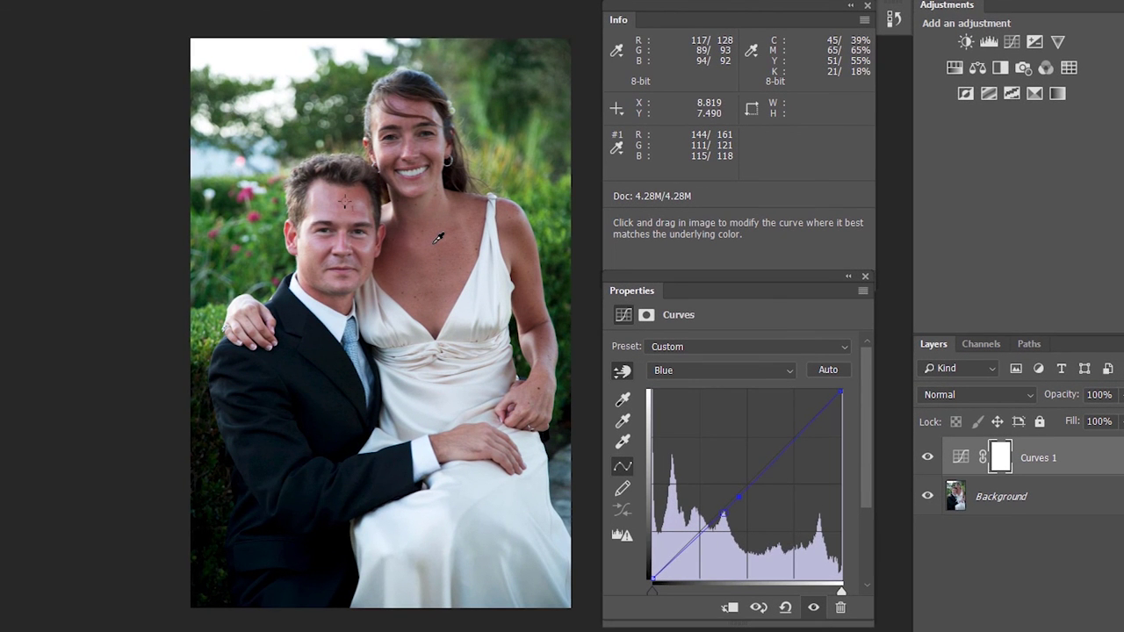
key("Down")
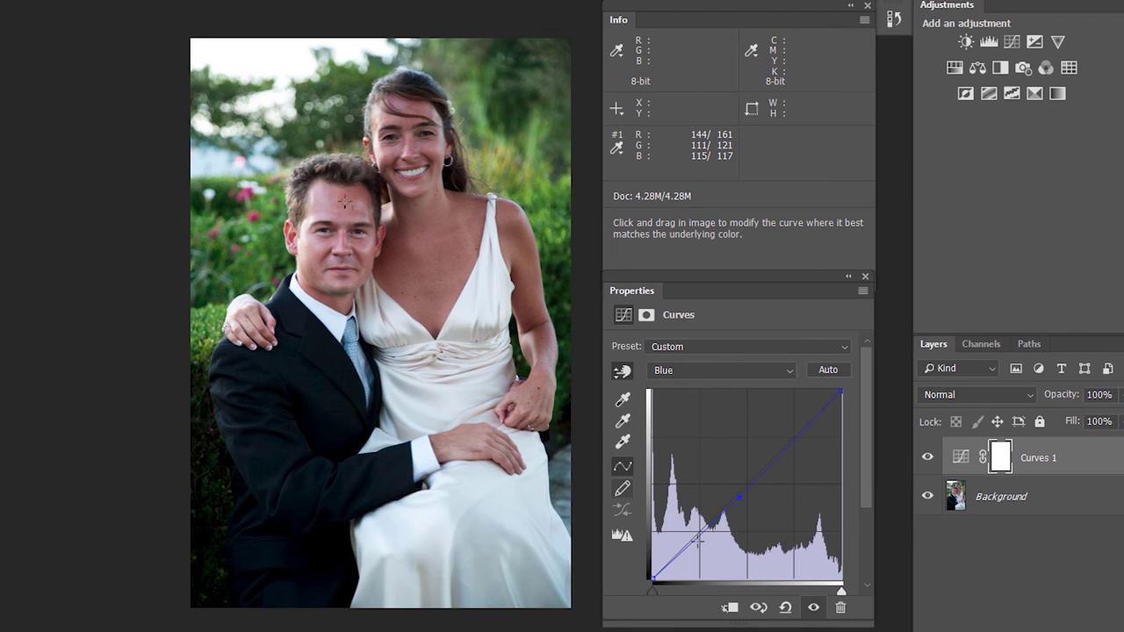
left_click(814, 610)
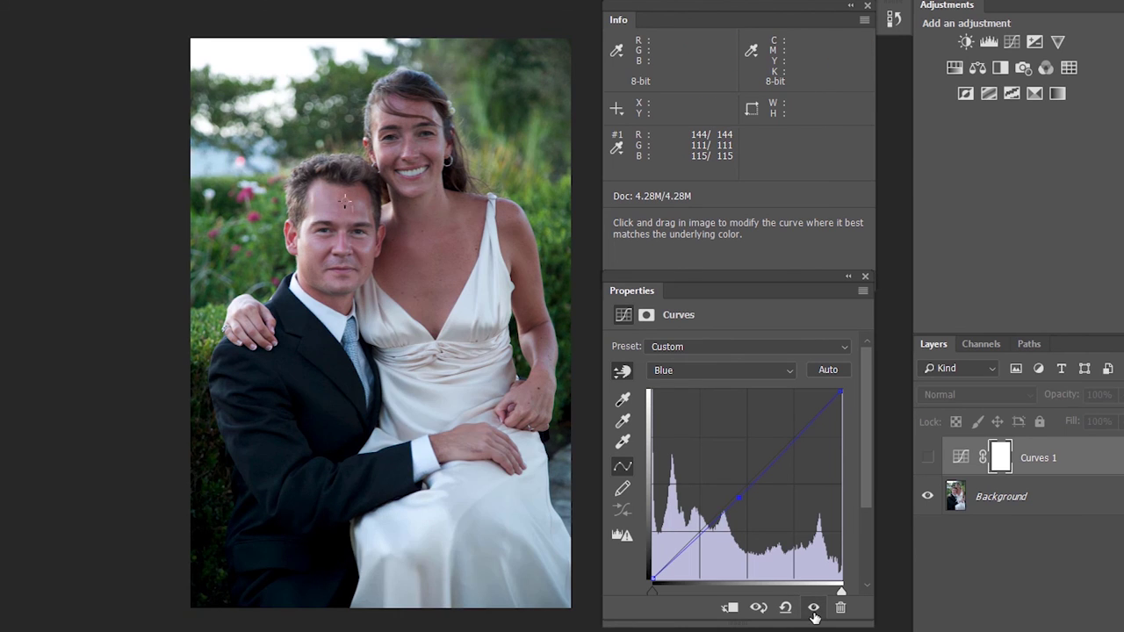
Step: Turn Curves 1 back on and raise the Red curve at the skin, bringing sampler #1's red to 162
left_click(813, 610)
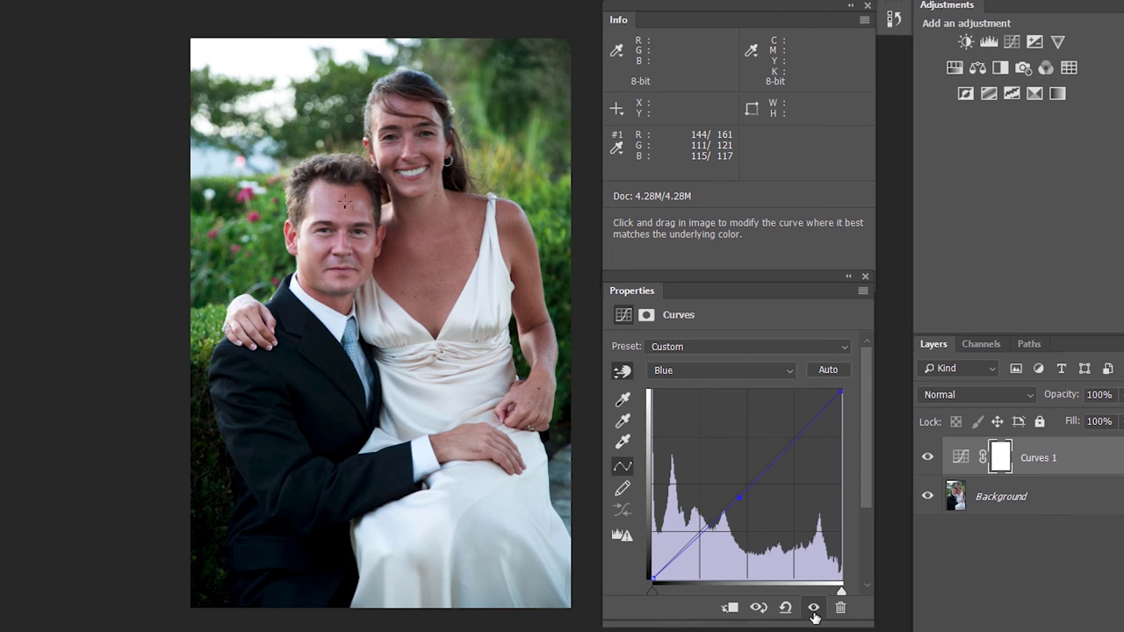
left_click(753, 371)
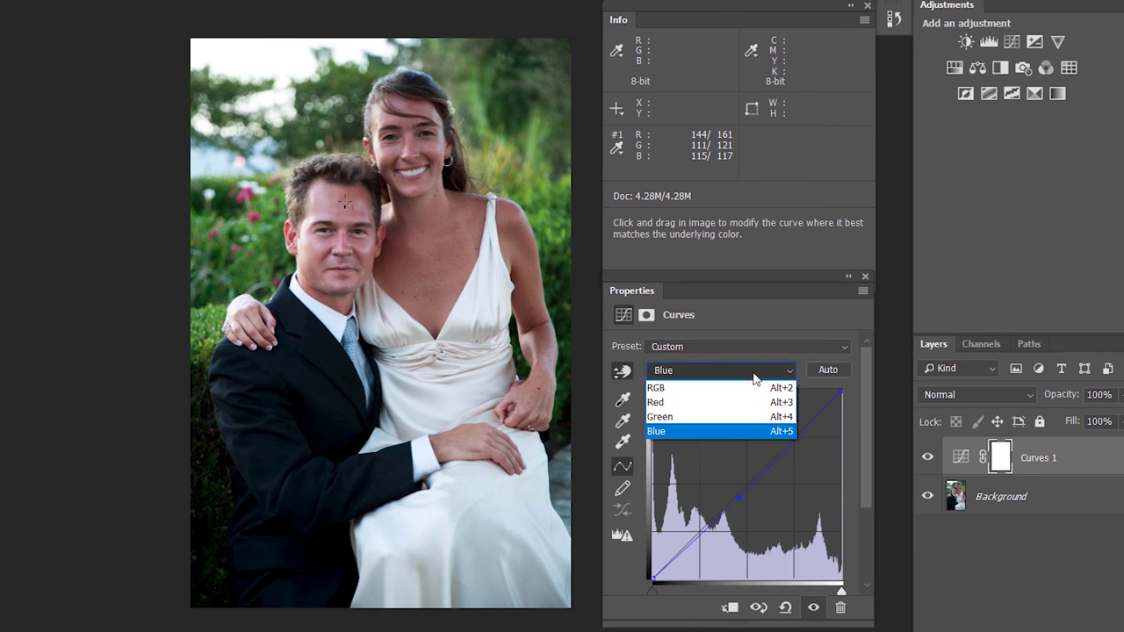
left_click(740, 402)
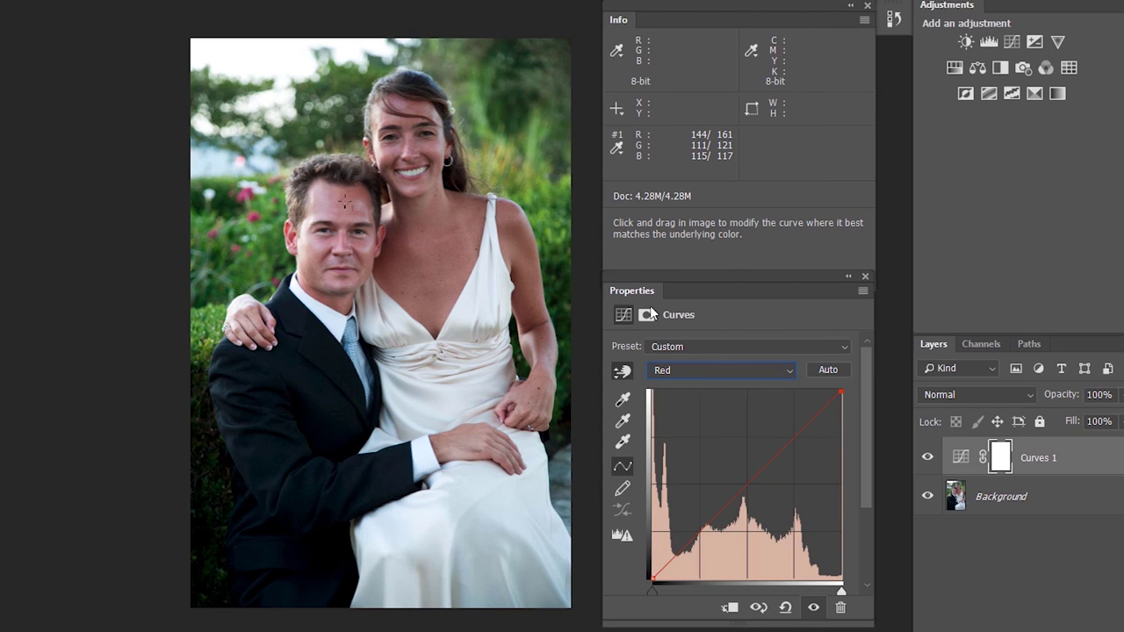
left_click(349, 195)
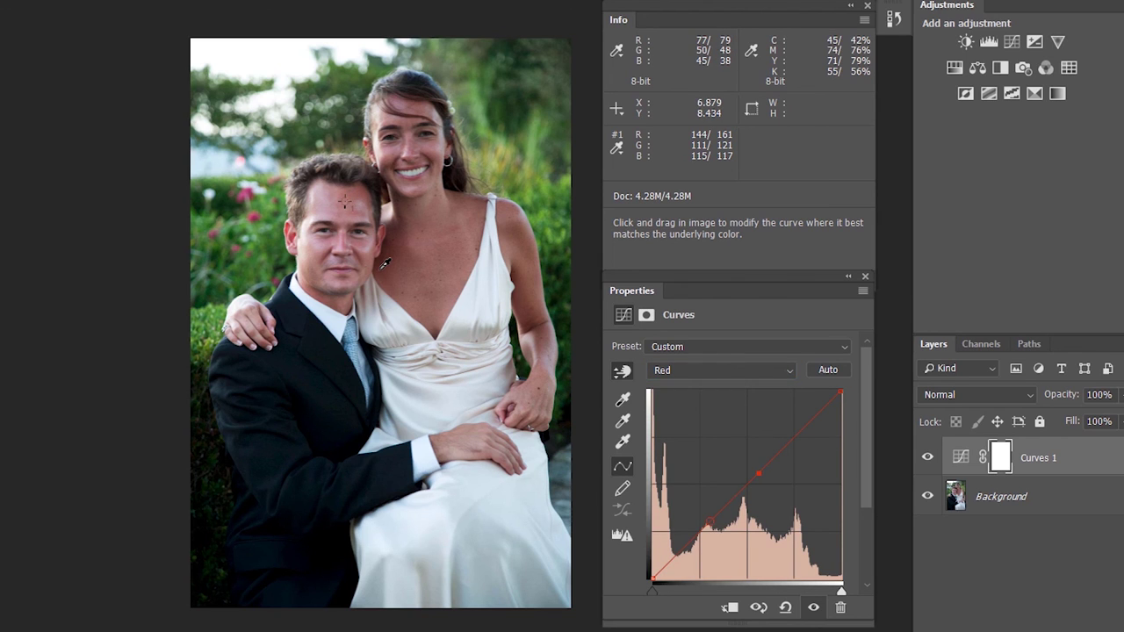
key("Up")
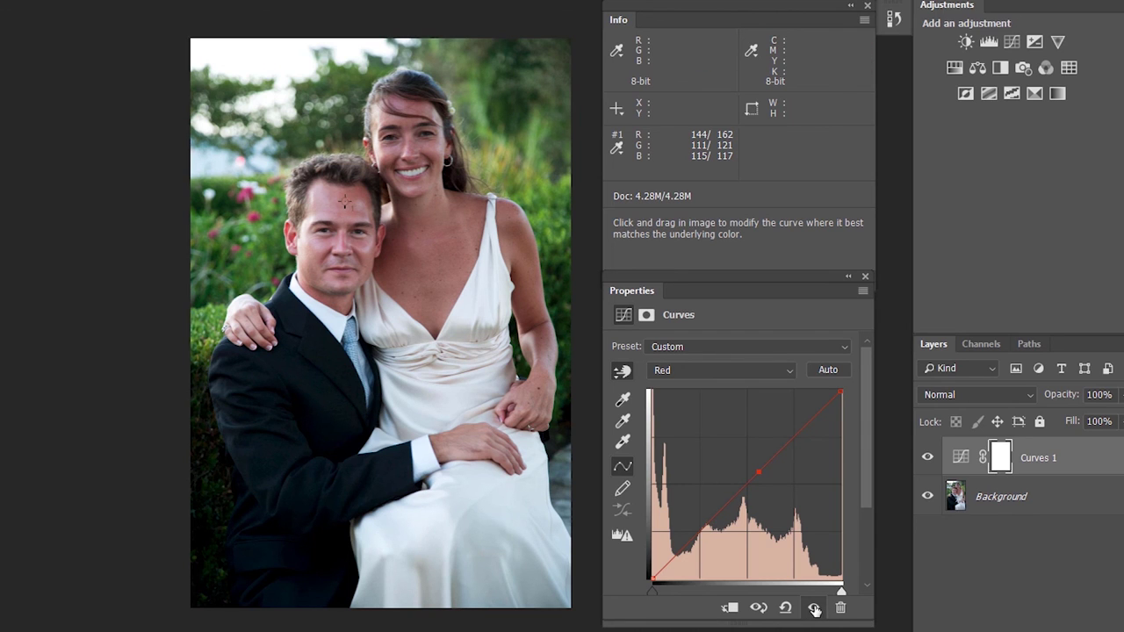
left_click(711, 369)
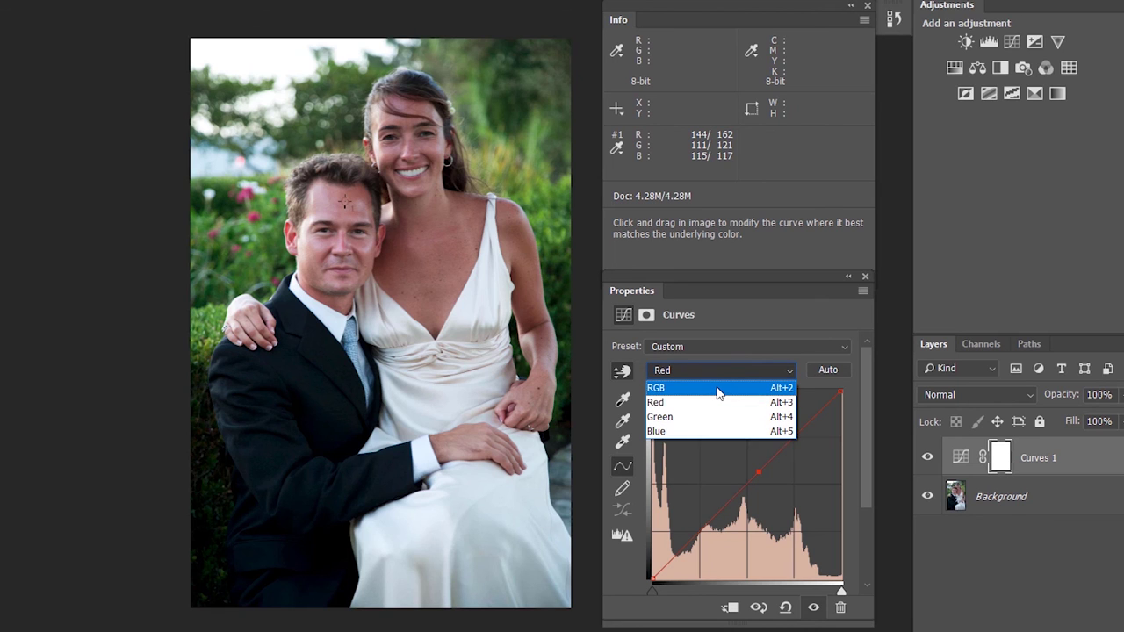
Step: Return to the RGB curve and lift its shadow point slightly, leaving sampler #1 at 163/124/120
left_click(717, 391)
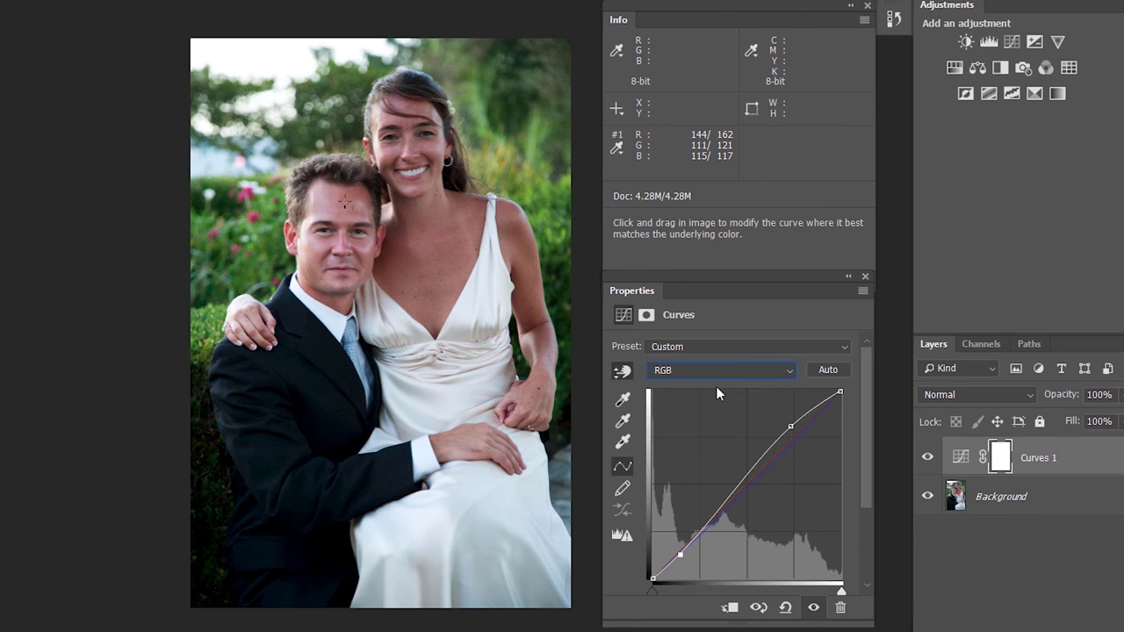
left_click(681, 553)
left_click_drag(681, 555, 679, 554)
key("Up")
key("Up")
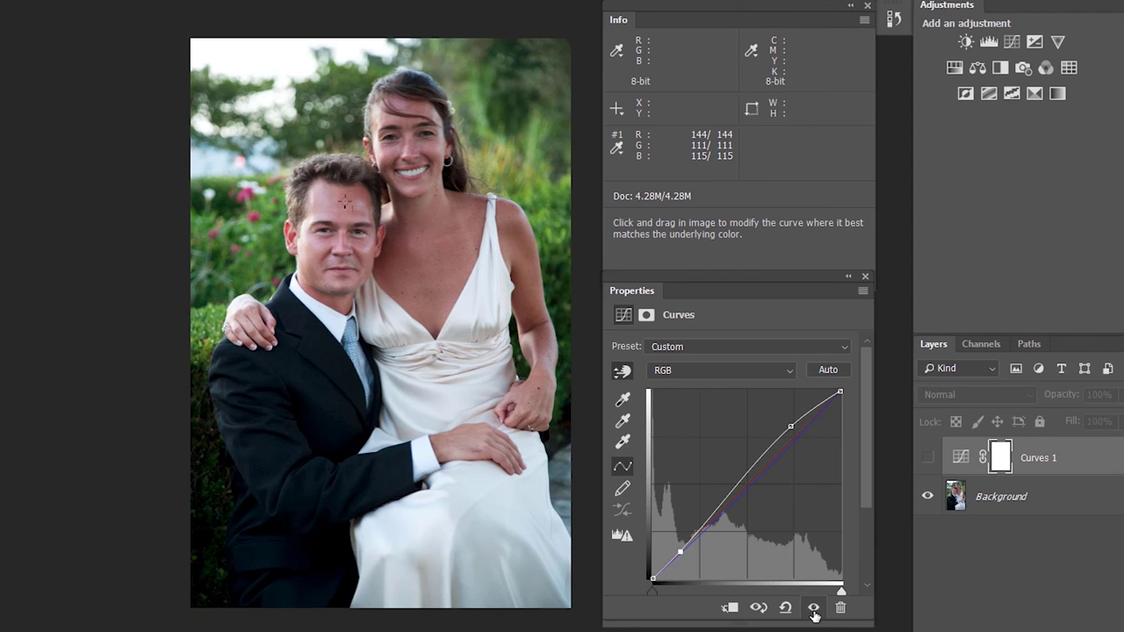
left_click(835, 631)
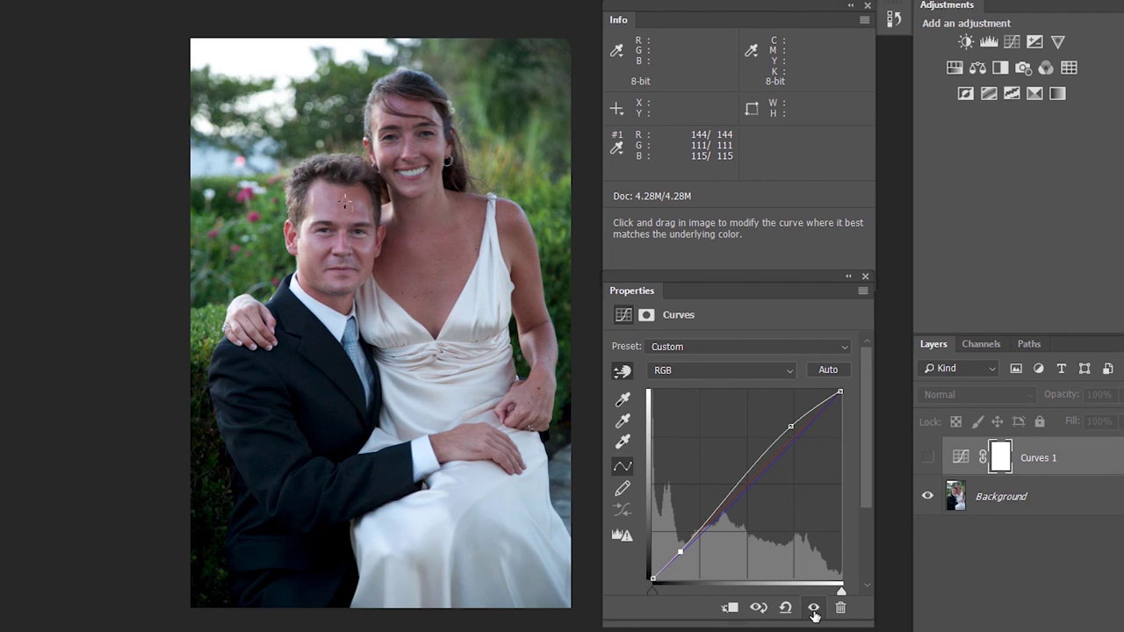
left_click(813, 611)
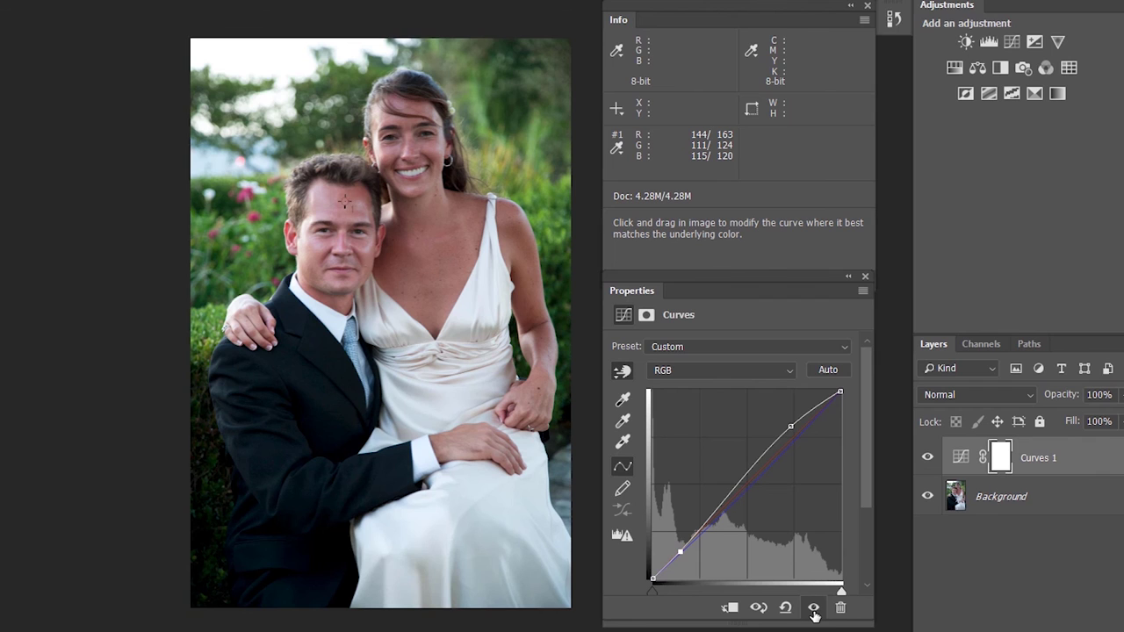